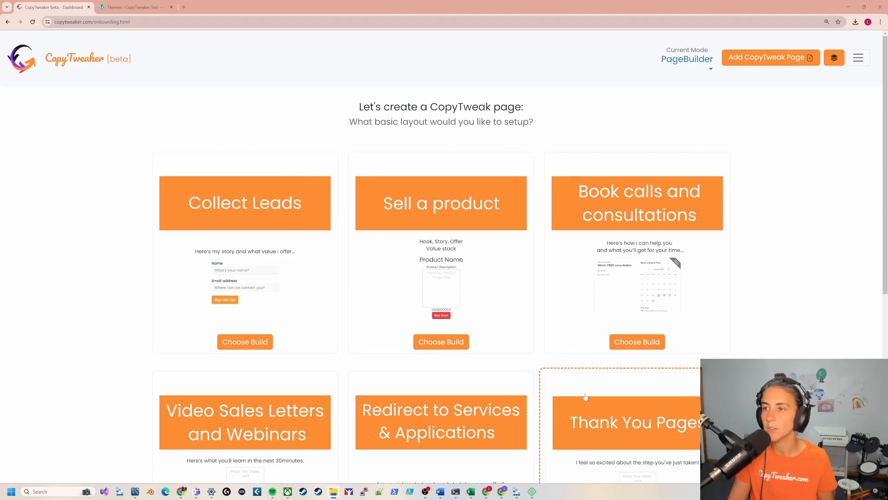
Step: Create a CopyTweak page from the Collect Leads layout, name it "Wordpress test", and continue to the PageBuilder
{"action": "left_click", "coordinate": [263, 262]}
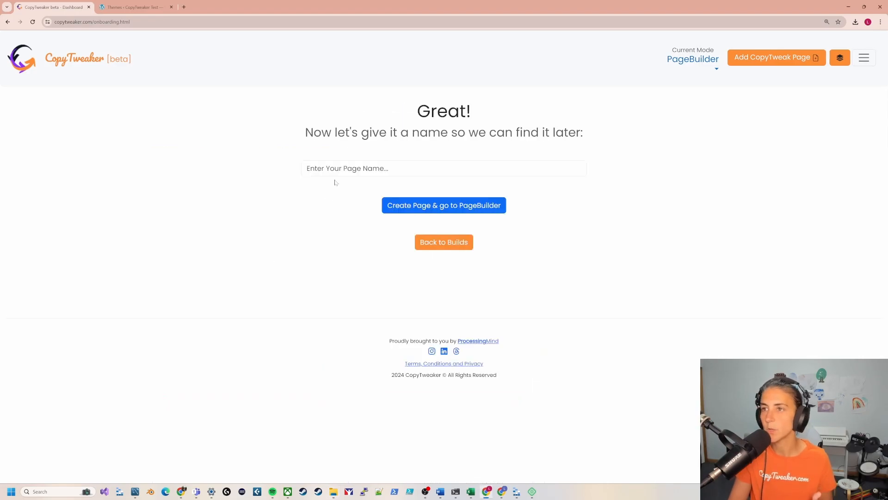
{"action": "left_click", "coordinate": [337, 168]}
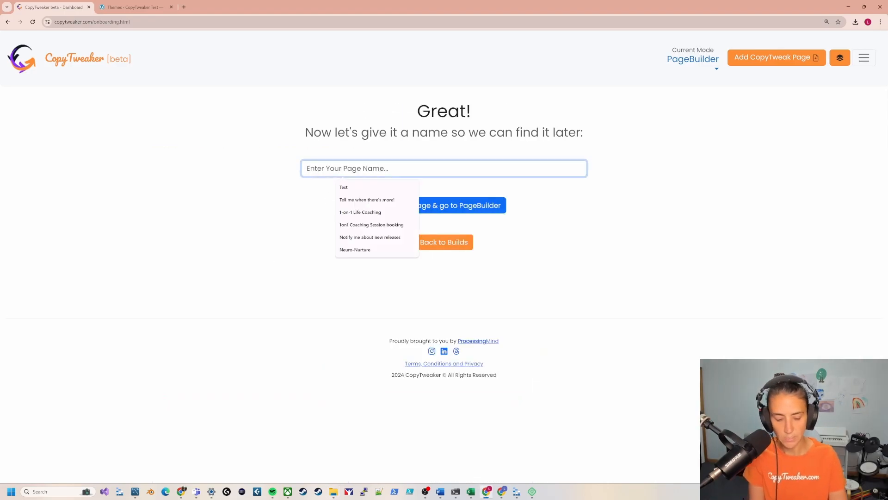
{"action": "type", "text": "Worxdp"}
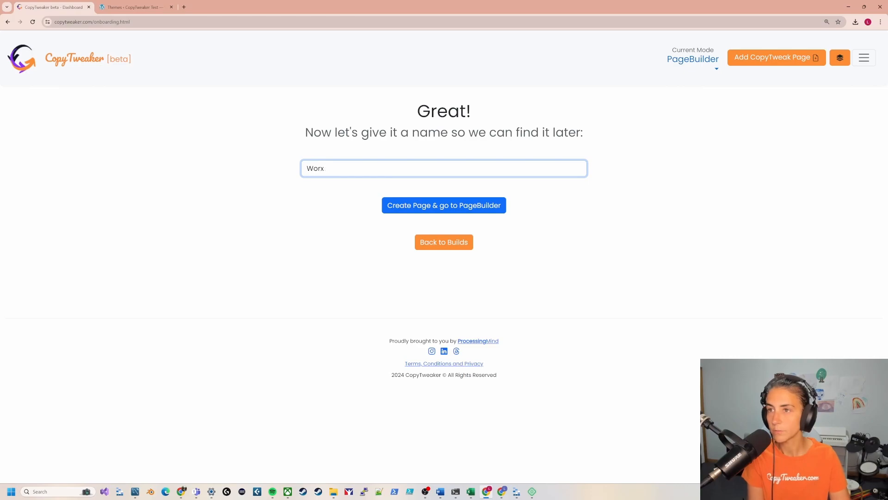
{"action": "key", "text": "BackSpace"}
{"action": "type", "text": "dpress test"}
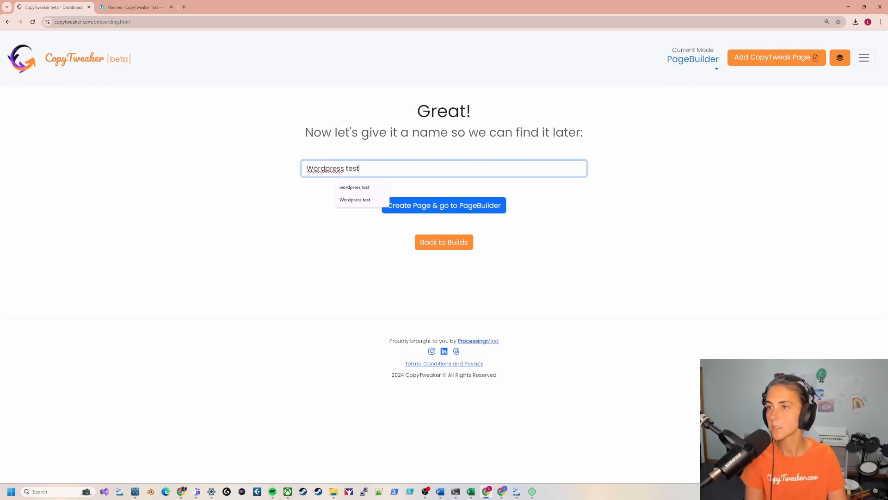
{"action": "left_click", "coordinate": [451, 204]}
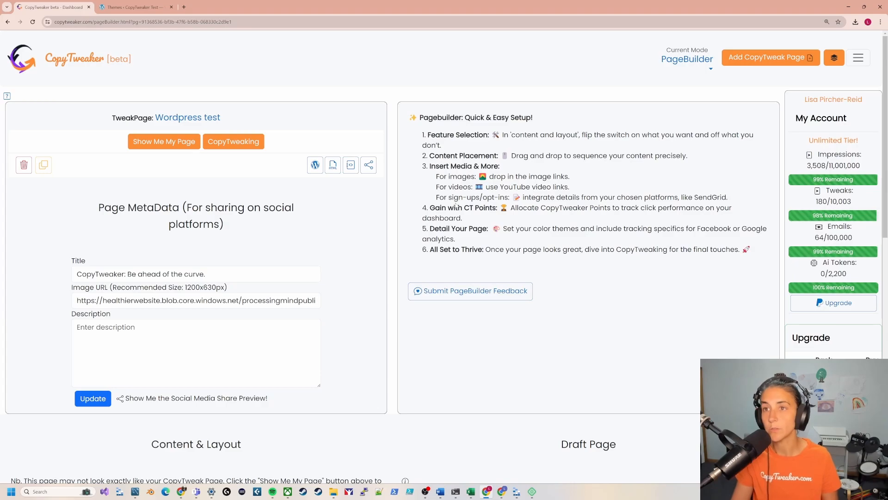
Step: Look over the page's content, layout and draft settings, and switch the page to CopyTweaking mode
{"action": "scroll", "coordinate": [282, 187], "scroll_direction": "down", "scroll_amount": 1}
{"action": "scroll", "coordinate": [281, 187], "scroll_direction": "down", "scroll_amount": 9}
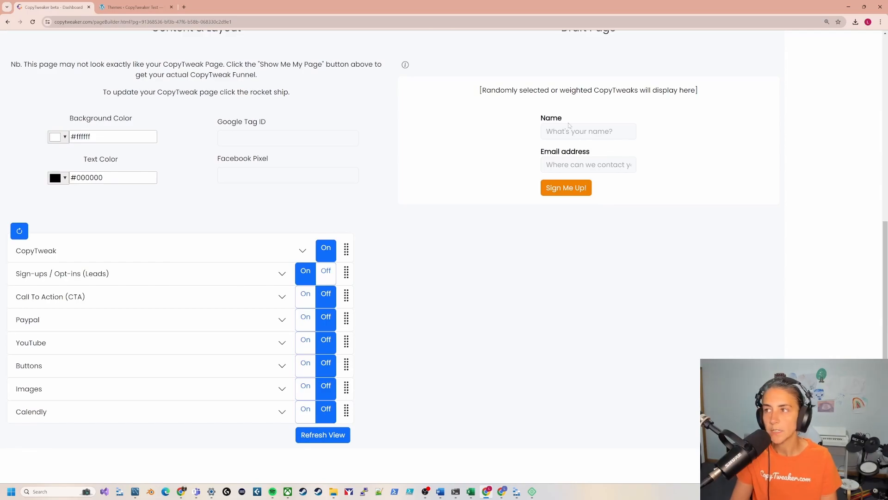
{"action": "scroll", "coordinate": [328, 172], "scroll_direction": "up", "scroll_amount": 8}
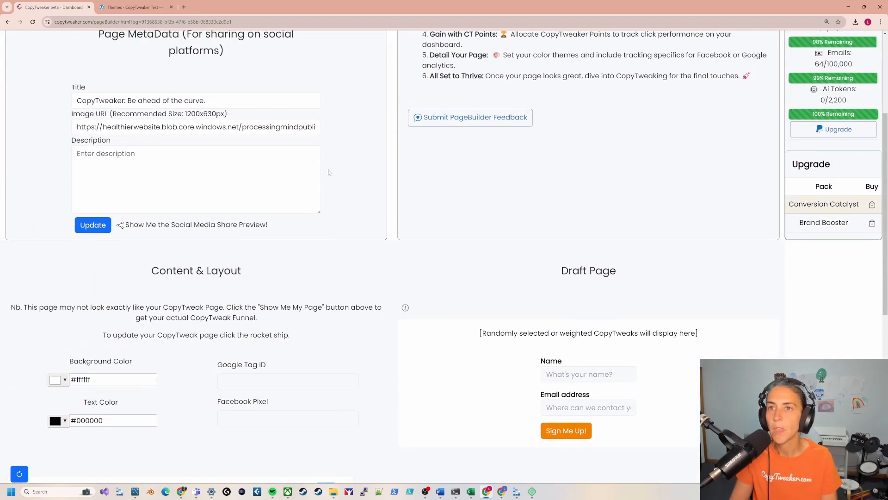
{"action": "left_click", "coordinate": [233, 106]}
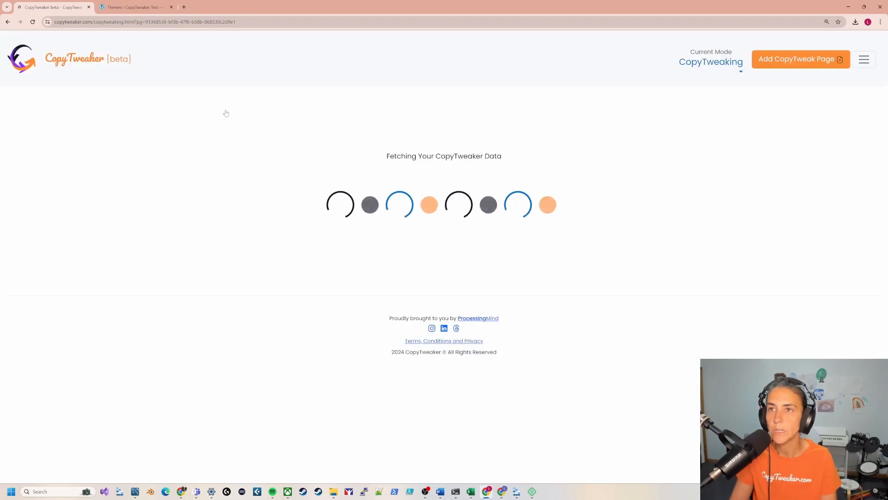
{"action": "scroll", "coordinate": [601, 342], "scroll_direction": "down", "scroll_amount": 1}
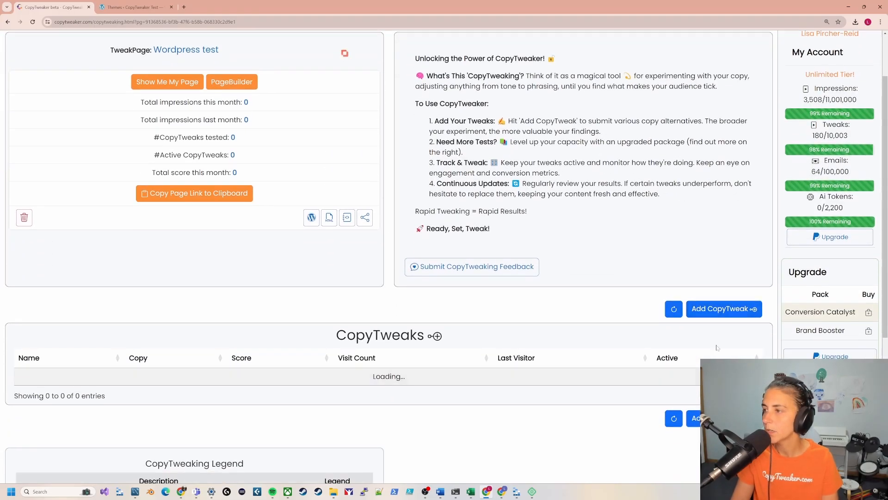
Step: Add a CopyTweak named "test" with the copy "Copy test 1", enabled on creation
{"action": "left_click", "coordinate": [734, 309]}
{"action": "left_click", "coordinate": [439, 179]}
{"action": "type", "text": "test"}
{"action": "left_click", "coordinate": [418, 287]}
{"action": "type", "text": "Copy tes"}
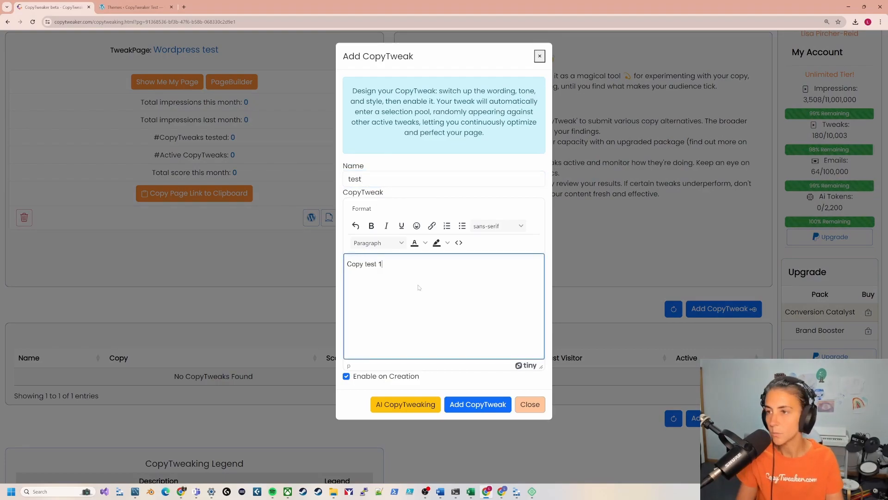
{"action": "left_click", "coordinate": [464, 404]}
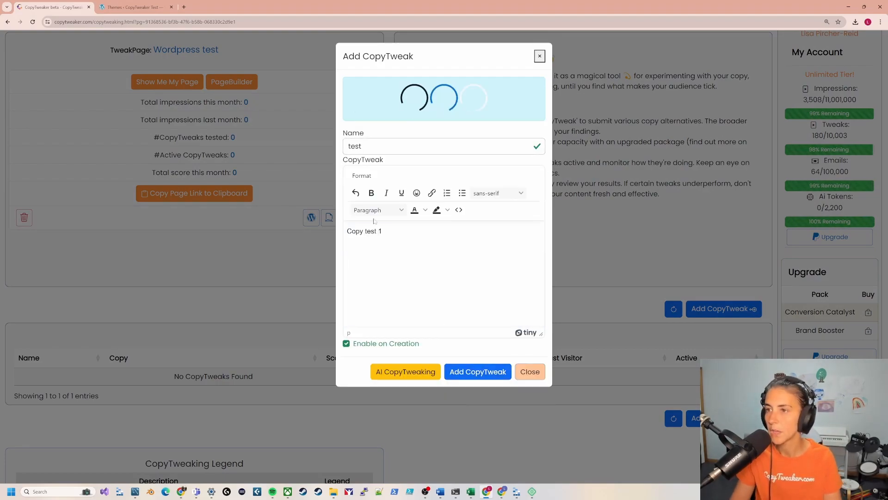
Step: Add a second CopyTweak named "test2" with the copy "heres more copy" and close the dialog
{"action": "left_click", "coordinate": [378, 152]}
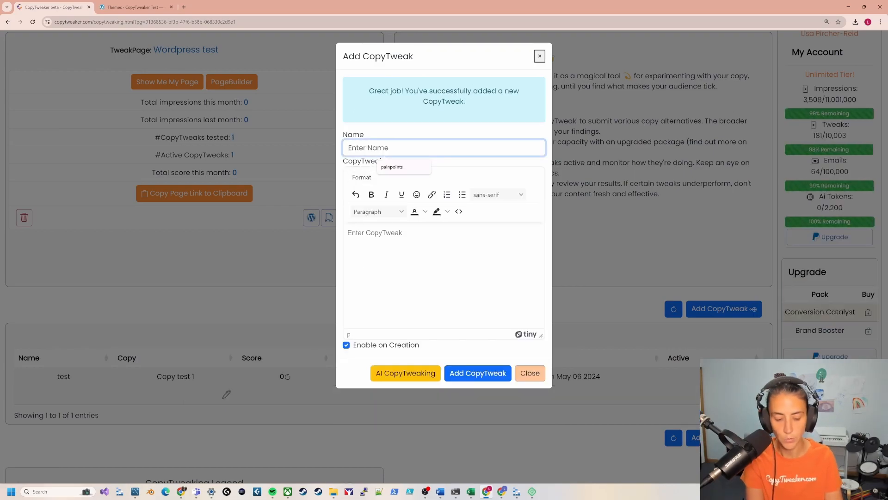
{"action": "type", "text": "test2"}
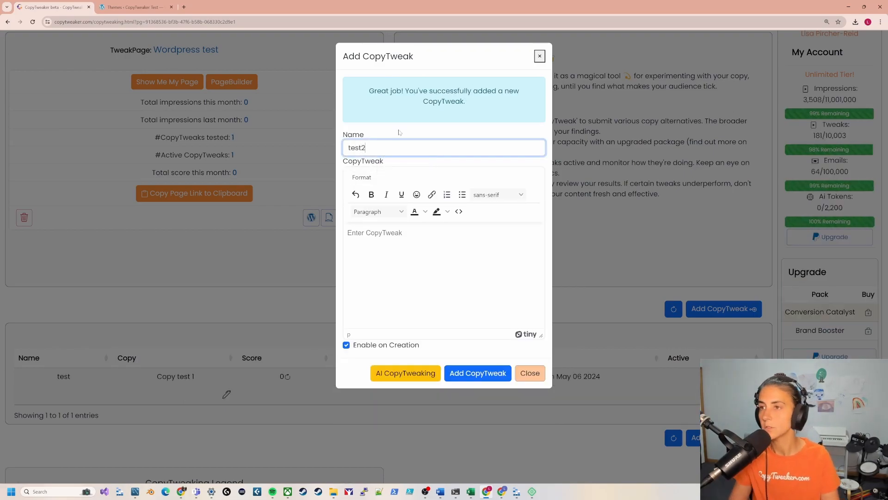
{"action": "left_click", "coordinate": [430, 261]}
{"action": "type", "text": "heres more copy"}
{"action": "left_click", "coordinate": [483, 381]}
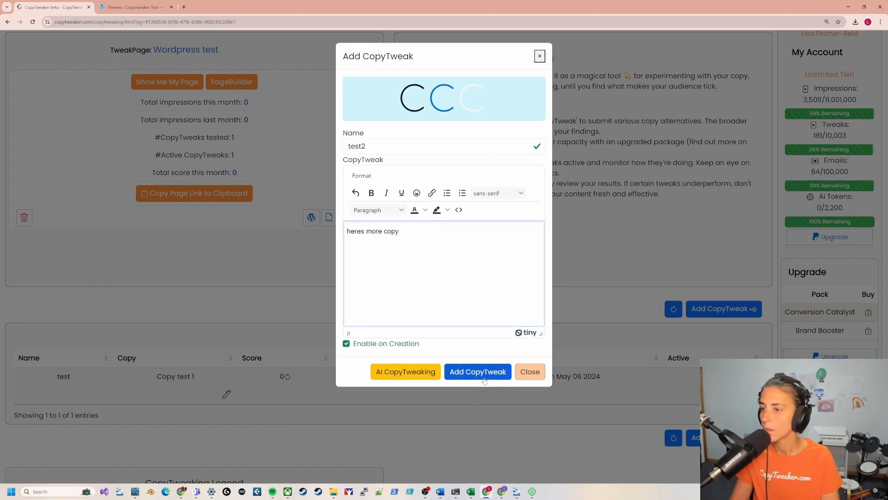
{"action": "left_click", "coordinate": [536, 372]}
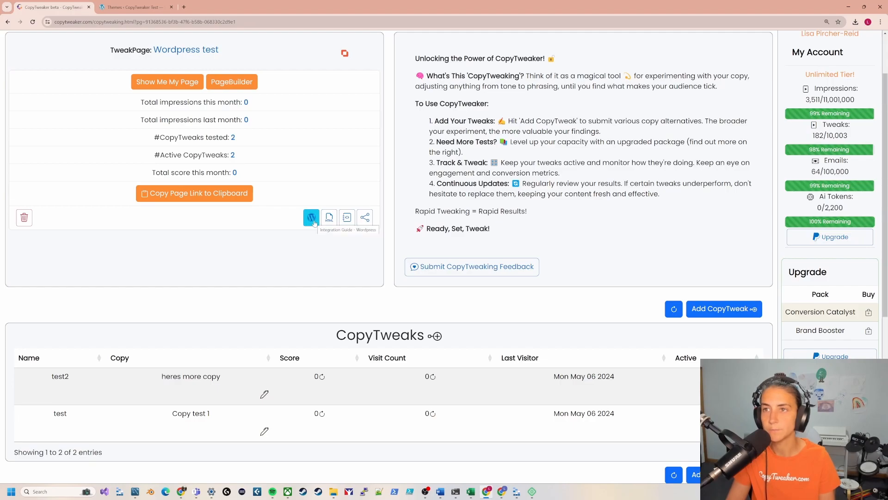
Step: Return to the PageBuilder, open the WordPress integration guide, and download the CopyTweaker WordPress child theme
{"action": "scroll", "coordinate": [245, 185], "scroll_direction": "up", "scroll_amount": 2}
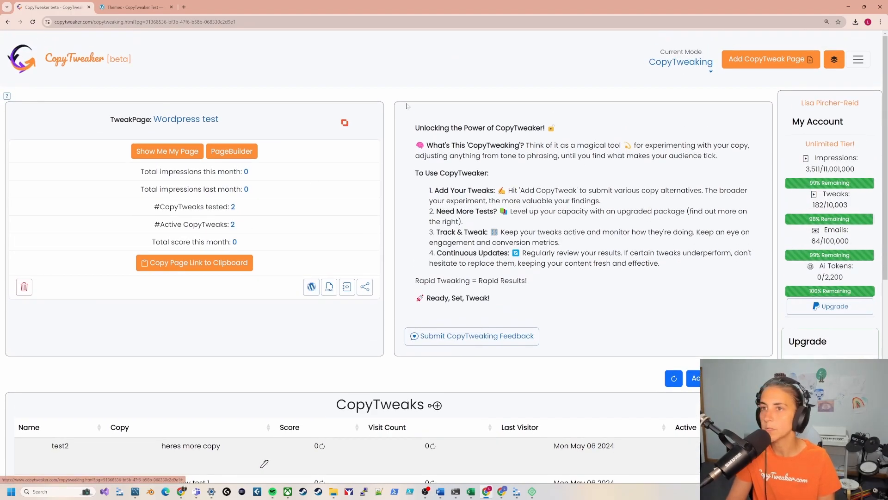
{"action": "left_click", "coordinate": [231, 151]}
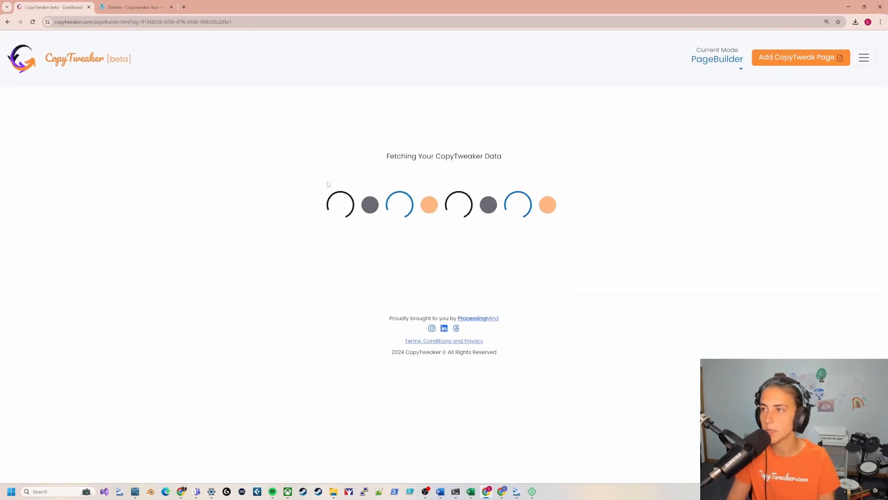
{"action": "left_click", "coordinate": [315, 165]}
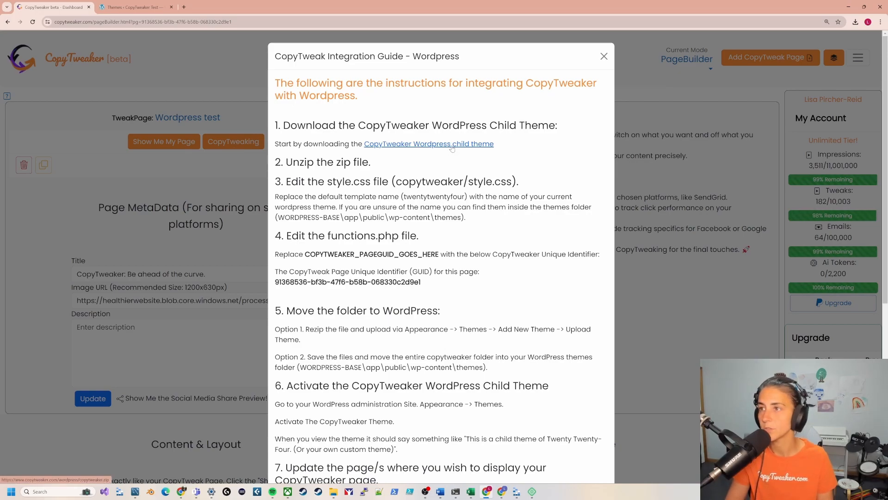
{"action": "left_click", "coordinate": [436, 149]}
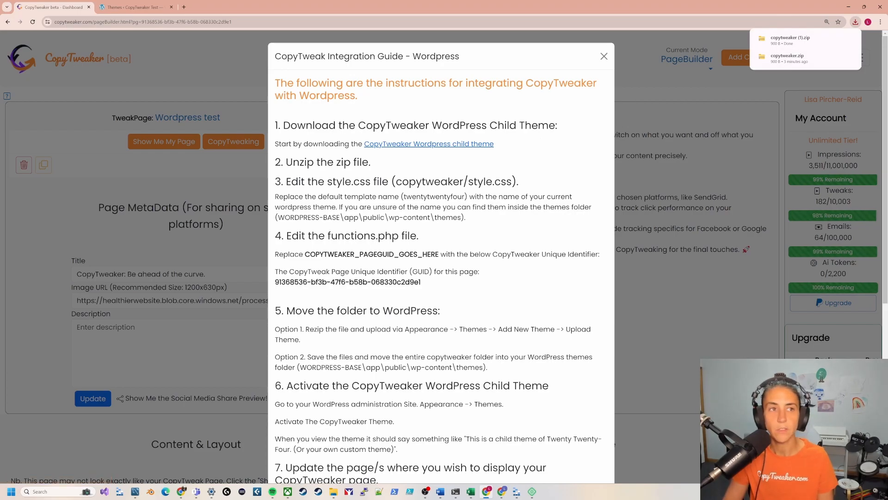
Step: Extract copytweaker.zip in the Downloads folder to the default copytweaker destination, showing the extracted files
{"action": "left_click_drag", "start_coordinate": [631, 153], "coordinate": [741, 130]}
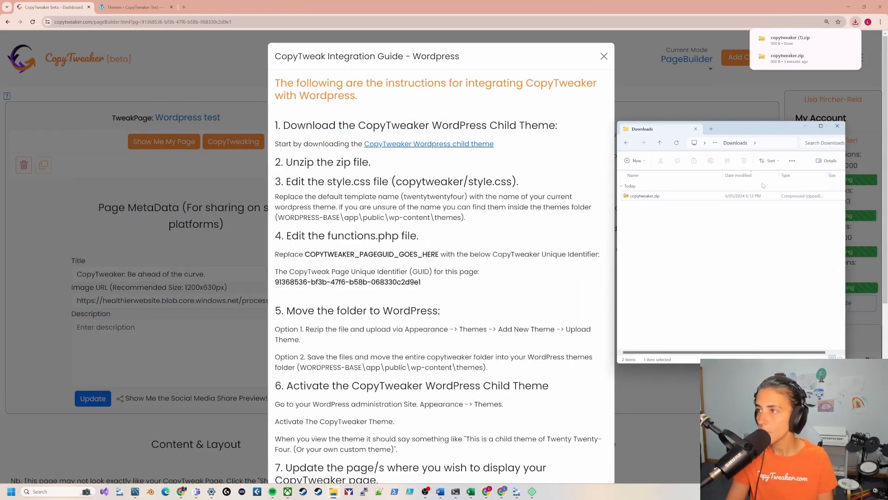
{"action": "left_click", "coordinate": [661, 198]}
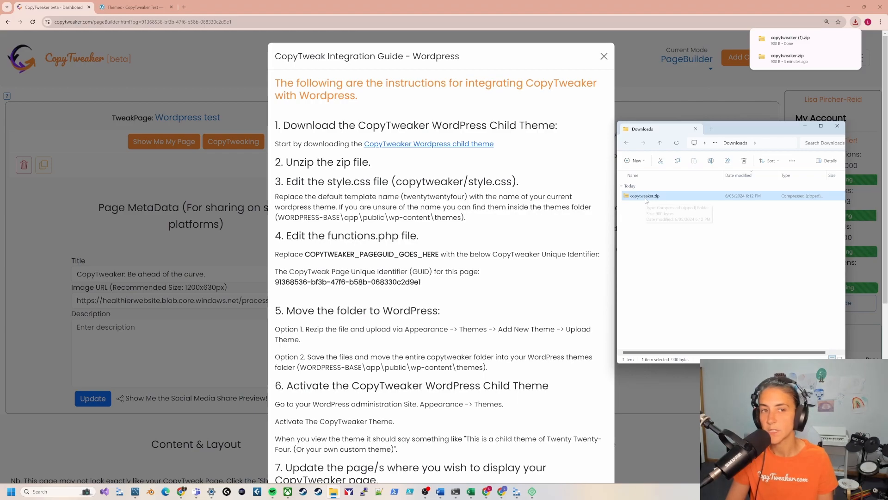
{"action": "right_click", "coordinate": [645, 200]}
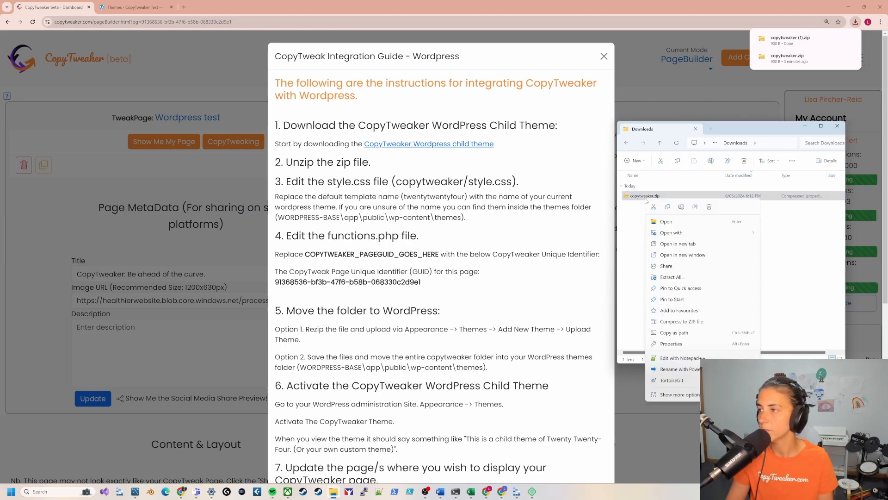
{"action": "left_click", "coordinate": [682, 277]}
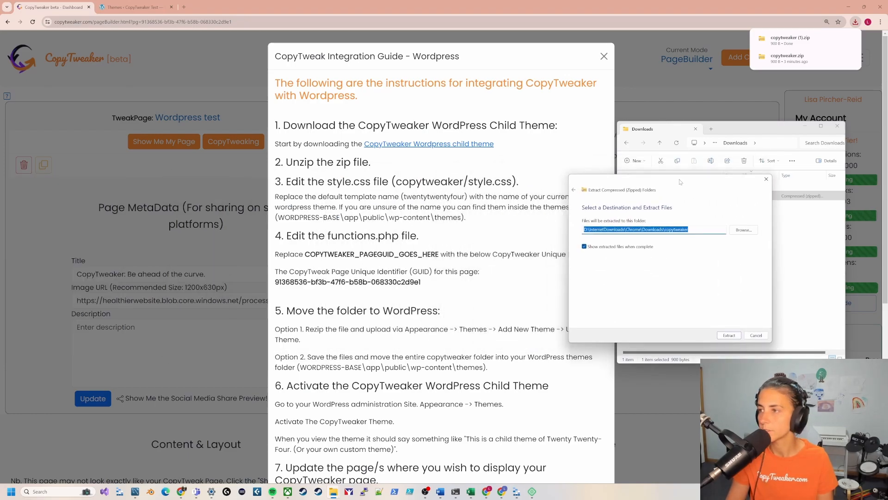
{"action": "left_click", "coordinate": [729, 335]}
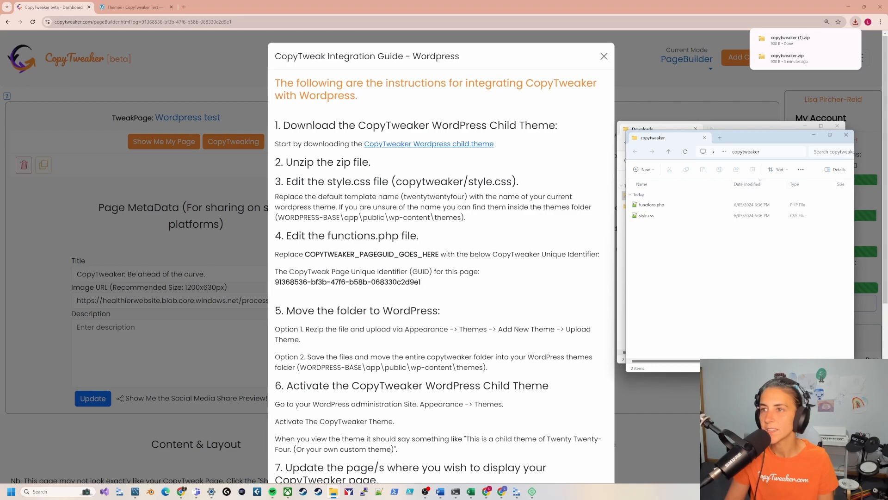
Step: Open the extracted style.css in Notepad++, check the parent theme name on the Template line, and minimise the editor
{"action": "right_click", "coordinate": [656, 215]}
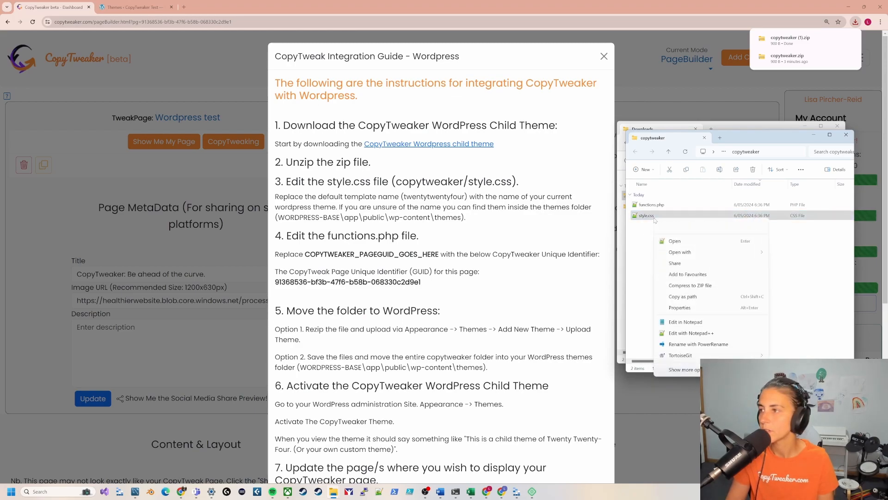
{"action": "mouse_move", "coordinate": [694, 253]}
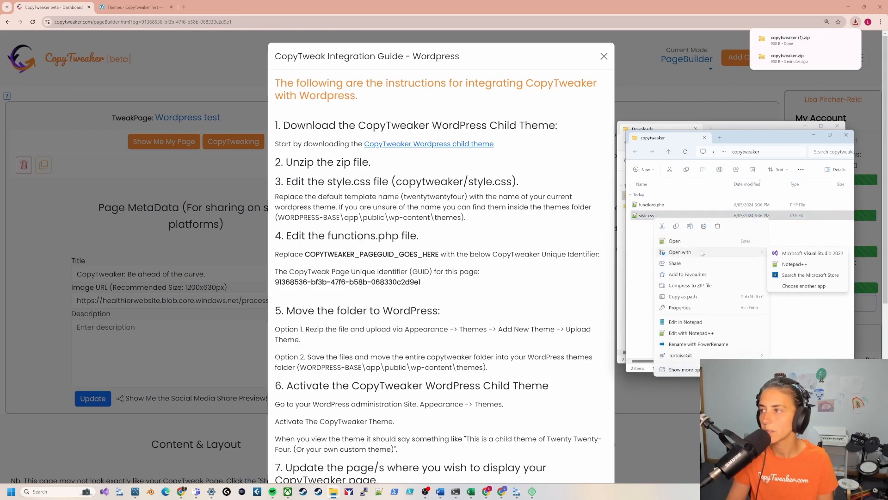
{"action": "left_click", "coordinate": [805, 262]}
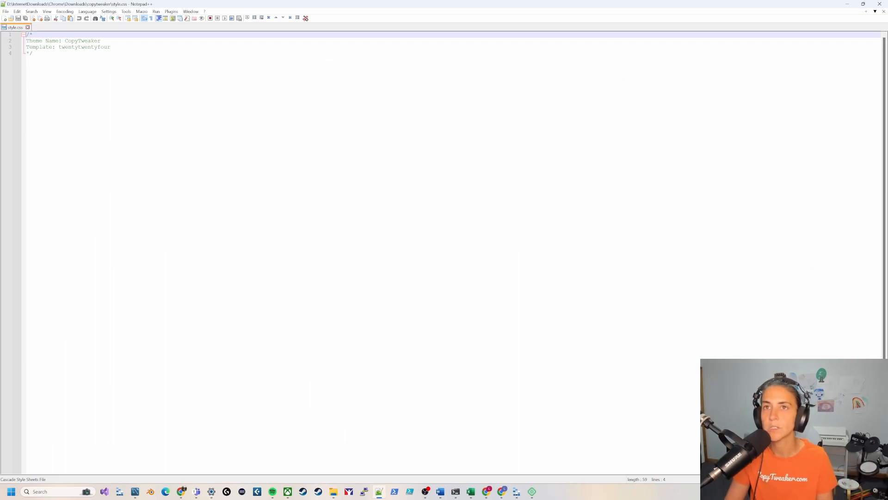
{"action": "left_click_drag", "start_coordinate": [58, 47], "coordinate": [111, 47]}
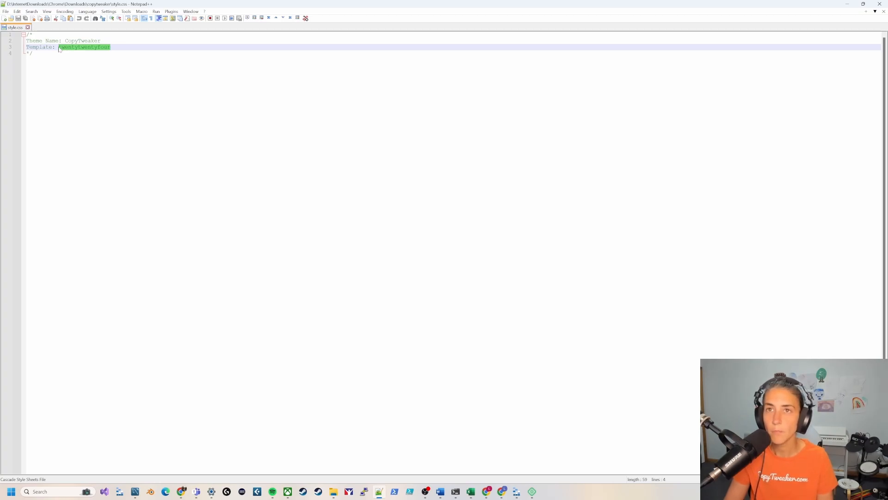
{"action": "left_click", "coordinate": [847, 6]}
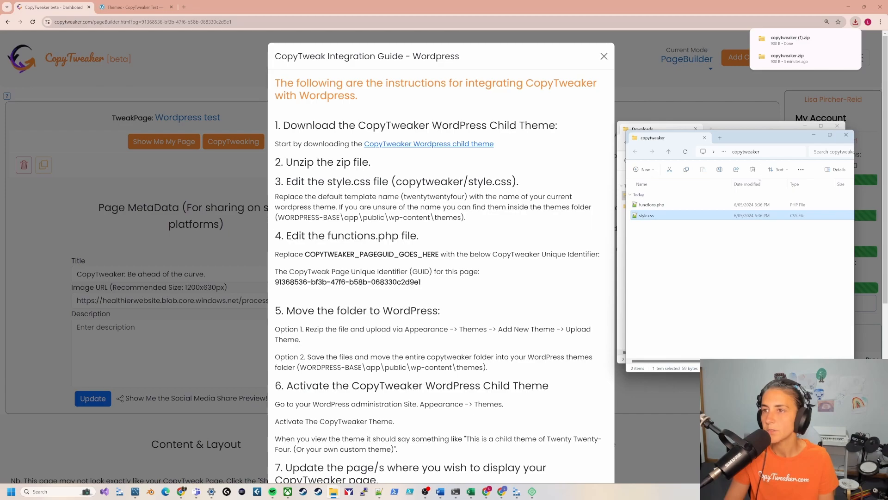
Step: Open functions.php for editing and copy the page's unique identifier (GUID) from step 4 of the integration guide
{"action": "scroll", "coordinate": [357, 270], "scroll_direction": "down", "scroll_amount": 1}
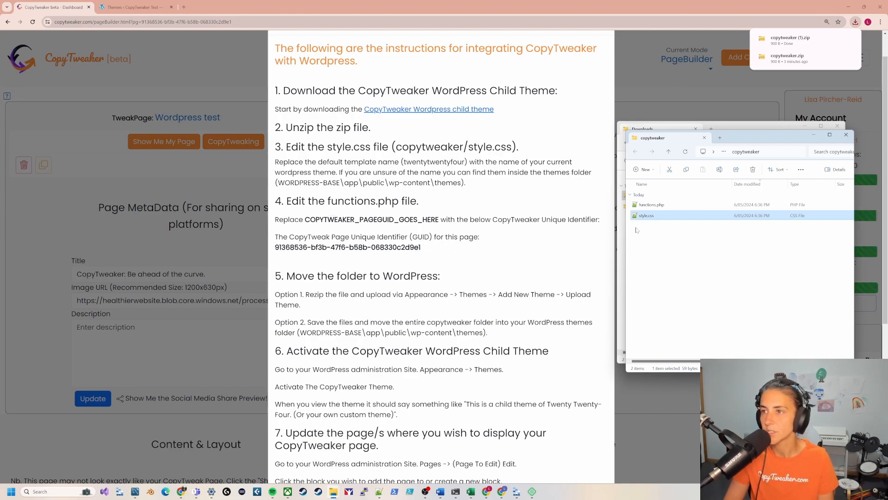
{"action": "right_click", "coordinate": [649, 205]}
{"action": "mouse_move", "coordinate": [685, 241]}
{"action": "left_click", "coordinate": [786, 241]}
{"action": "left_click_drag", "start_coordinate": [422, 250], "coordinate": [275, 249]}
{"action": "key", "text": "ctrl+c"}
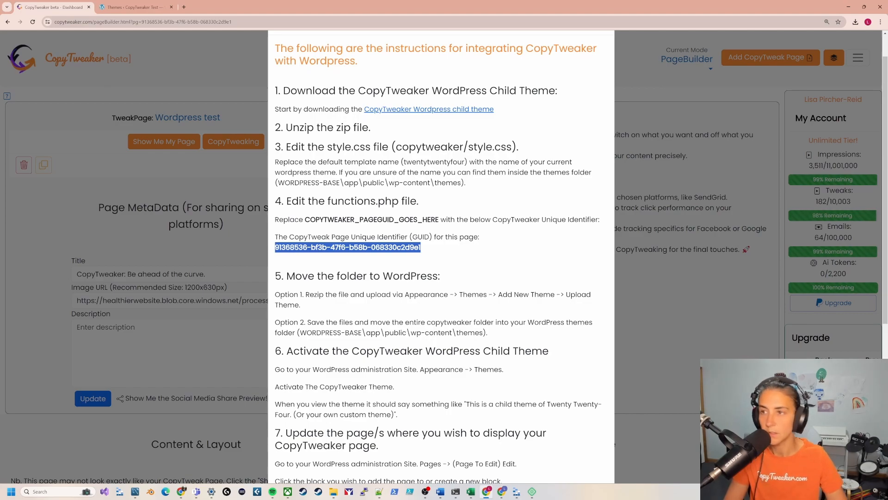
{"action": "left_click", "coordinate": [501, 249]}
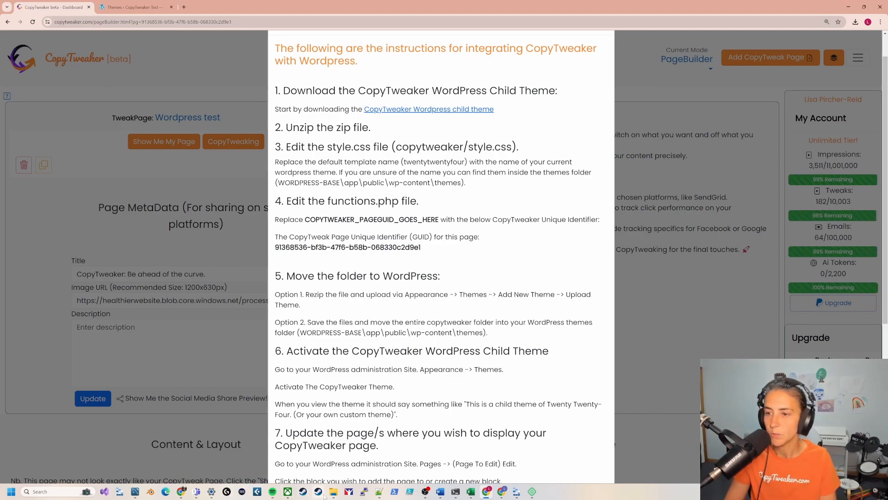
Step: Switch back to the extracted copytweaker folder and open functions.php in Notepad++
{"action": "mouse_move", "coordinate": [332, 493]}
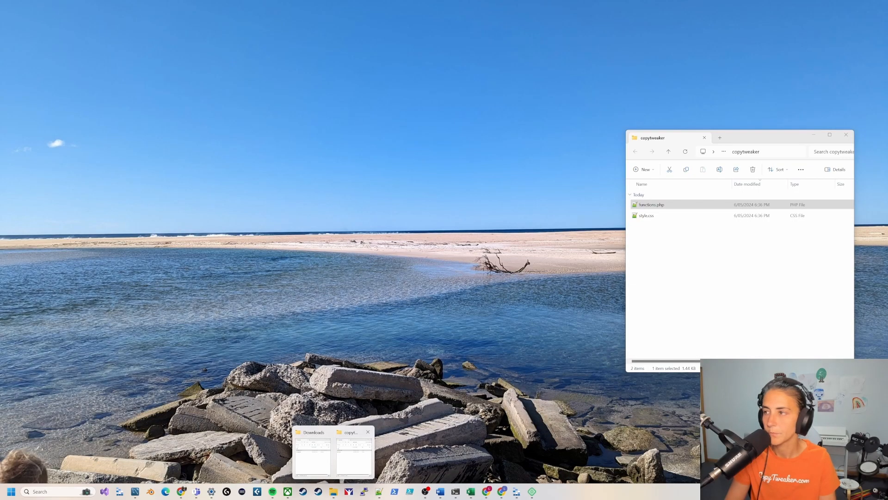
{"action": "left_click", "coordinate": [348, 468]}
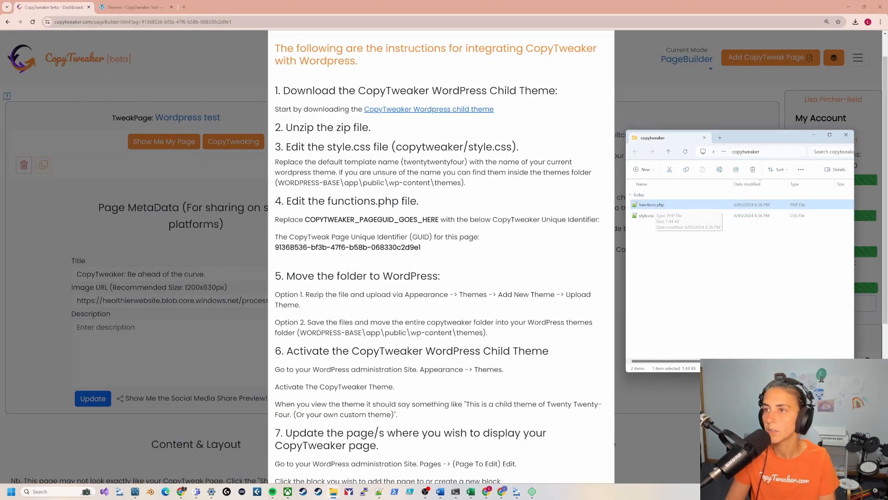
{"action": "right_click", "coordinate": [653, 207]}
{"action": "mouse_move", "coordinate": [740, 238]}
{"action": "left_click", "coordinate": [808, 241]}
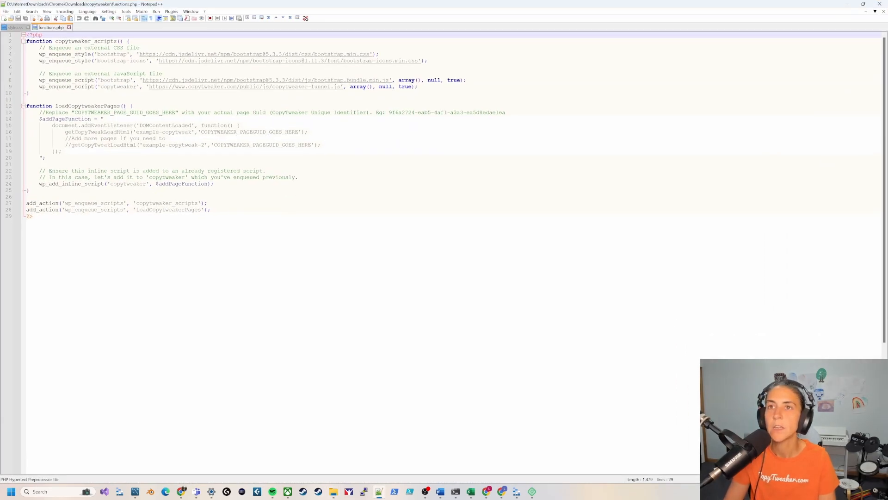
Step: Replace the COPYTWEAKER_PAGEGUID_GOES_HERE placeholder in the 'example-copytweak' line with the copied page GUID, save functions.php and minimise the editor
{"action": "left_click", "coordinate": [133, 125]}
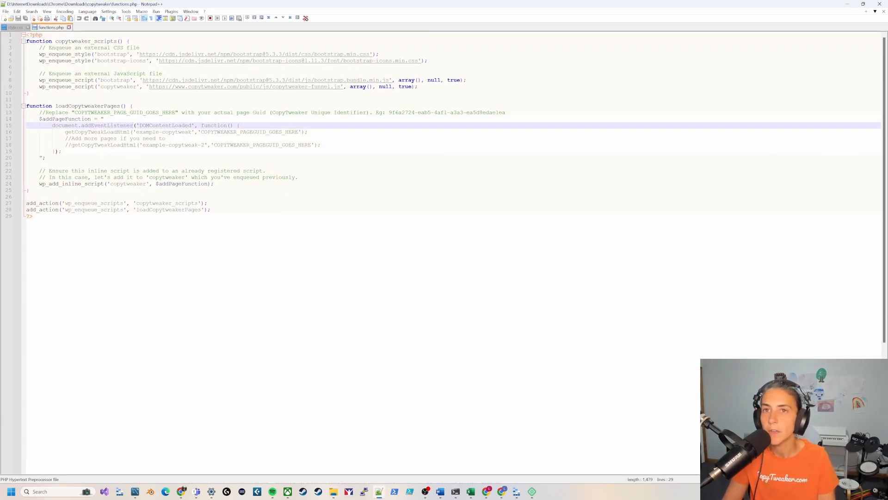
{"action": "left_click_drag", "start_coordinate": [39, 112], "coordinate": [505, 113]}
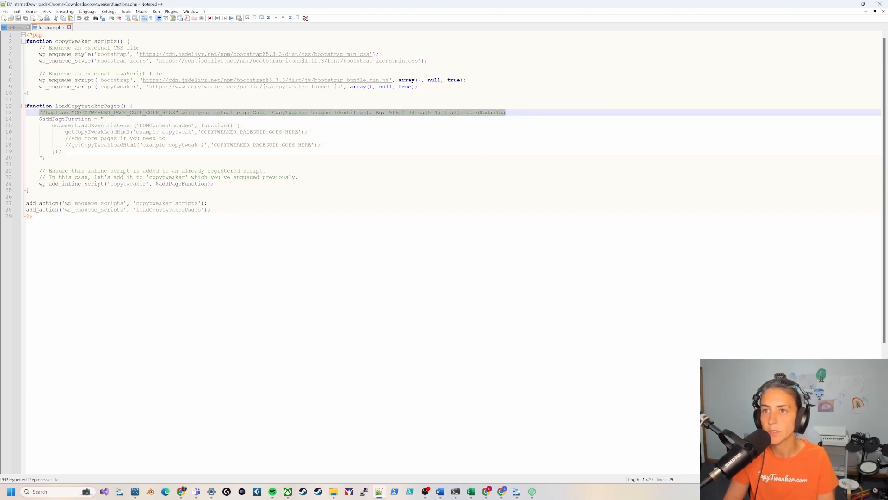
{"action": "left_click_drag", "start_coordinate": [201, 132], "coordinate": [298, 133]}
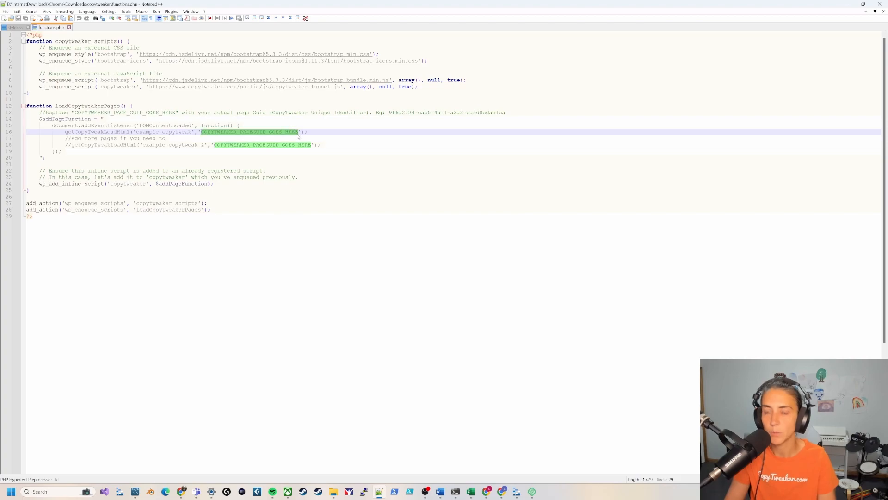
{"action": "key", "text": "ctrl+v"}
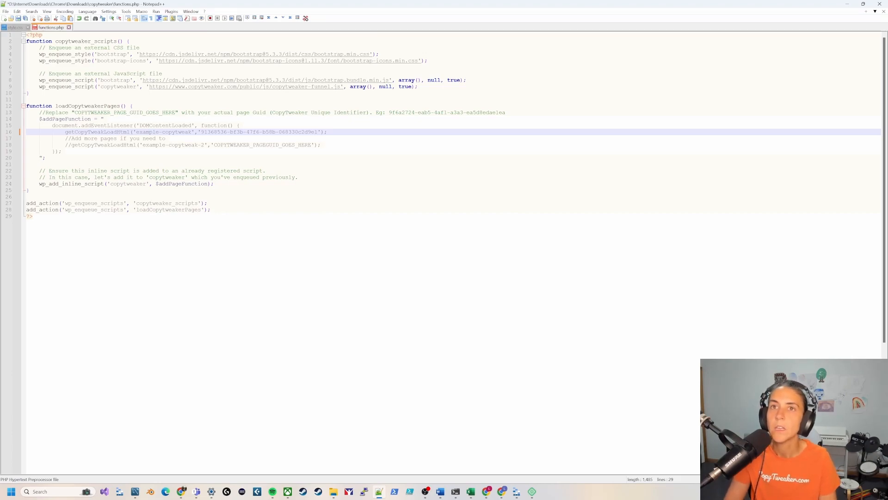
{"action": "left_click", "coordinate": [19, 19]}
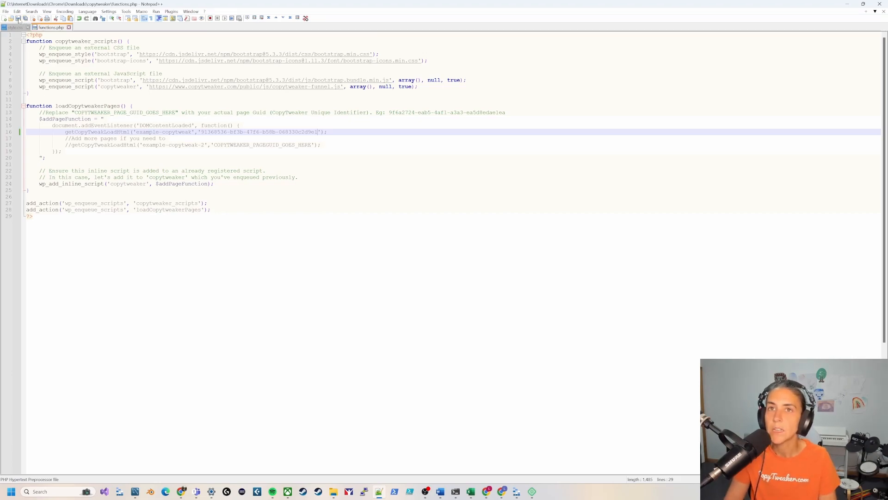
{"action": "left_click", "coordinate": [847, 4]}
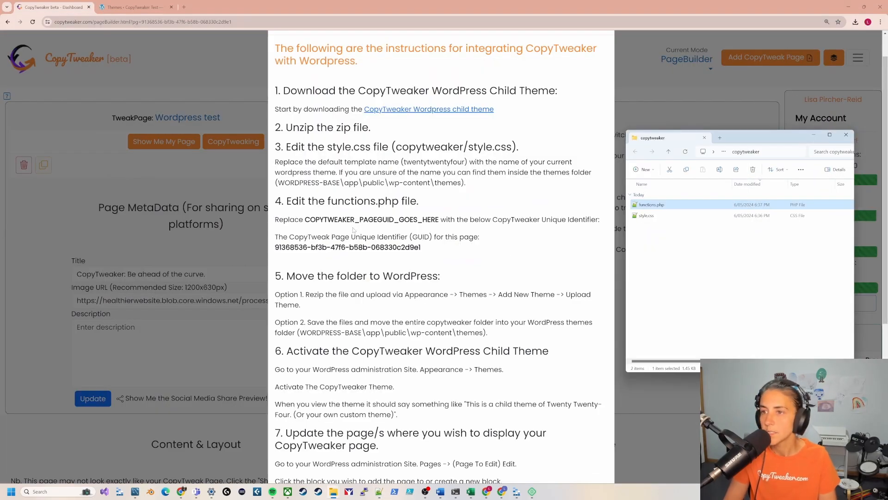
Step: Following step 5 of the guide, compress functions.php and style.css into a zip file named copytweaker.zip
{"action": "scroll", "coordinate": [441, 255], "scroll_direction": "down", "scroll_amount": 1}
{"action": "scroll", "coordinate": [430, 268], "scroll_direction": "down", "scroll_amount": 1}
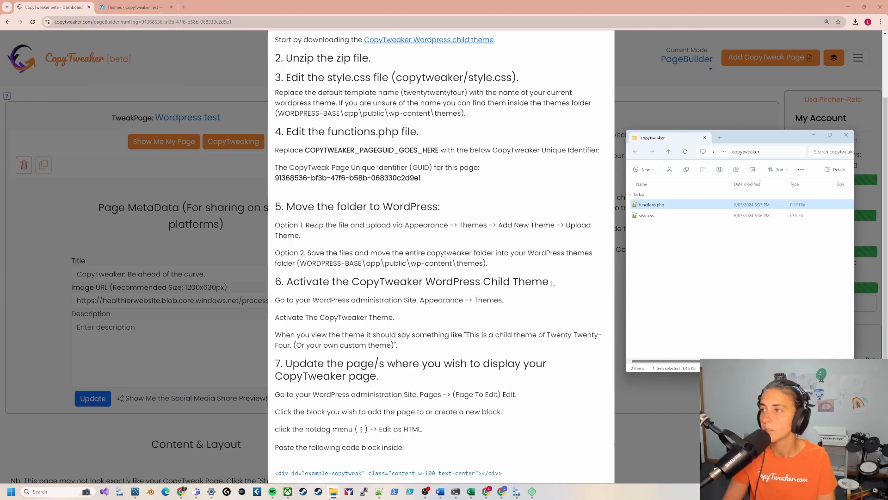
{"action": "left_click", "coordinate": [631, 227]}
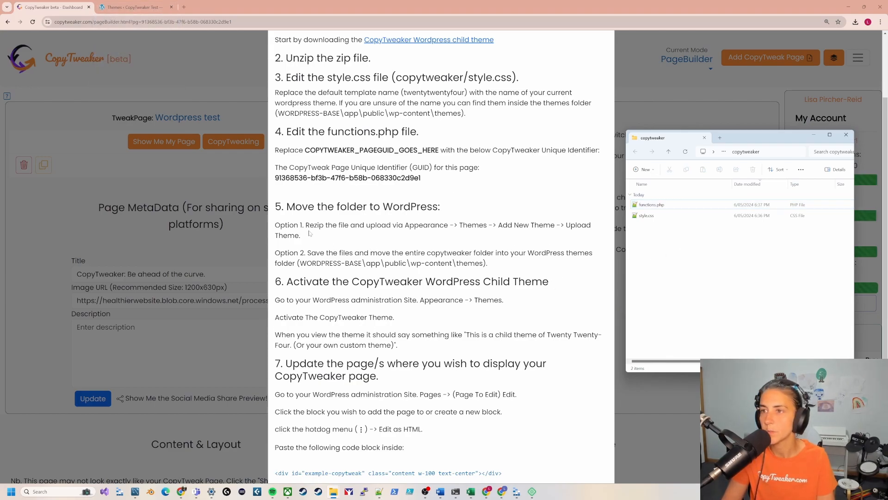
{"action": "left_click_drag", "start_coordinate": [674, 229], "coordinate": [646, 206]}
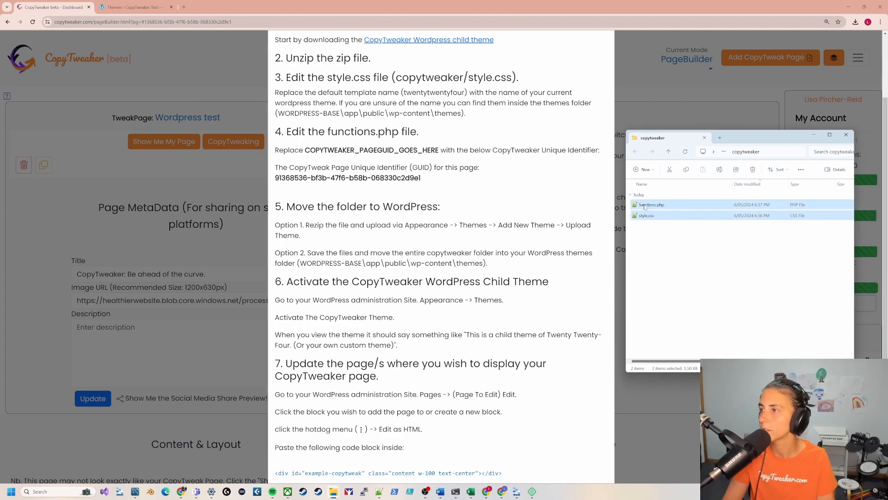
{"action": "right_click", "coordinate": [646, 207]}
{"action": "left_click", "coordinate": [679, 261]}
{"action": "type", "text": "copy"}
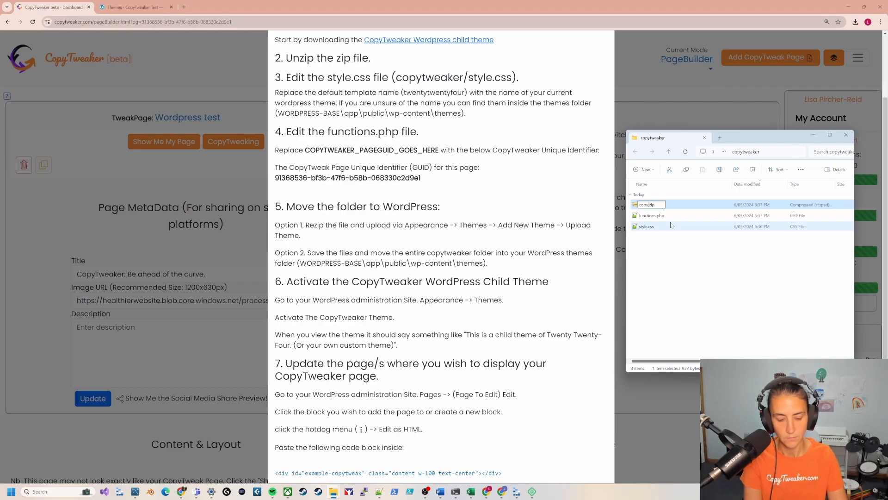
{"action": "type", "text": "tweaker"}
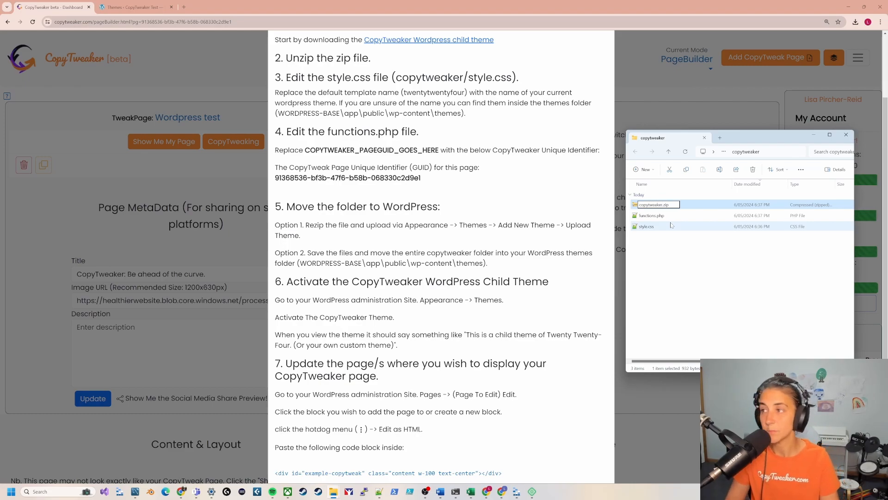
{"action": "left_click", "coordinate": [686, 264]}
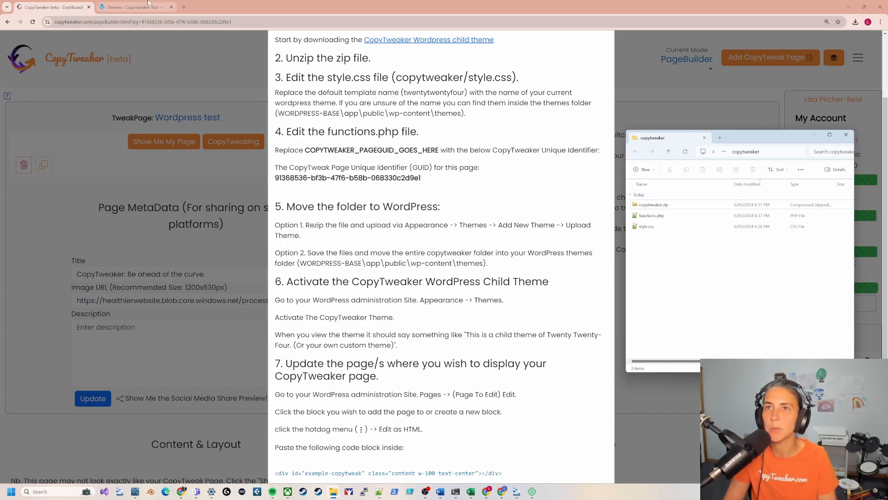
Step: Switch to the WordPress admin site and open the theme upload form for adding a new theme
{"action": "left_click", "coordinate": [134, 7]}
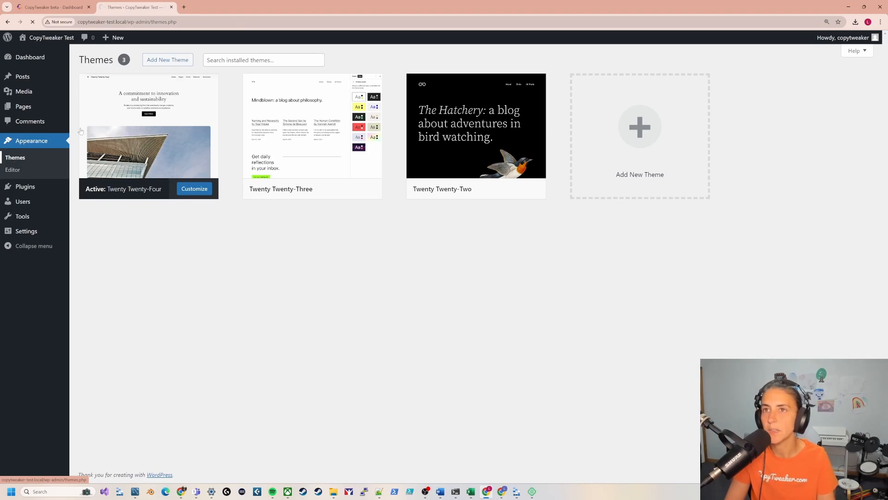
{"action": "left_click", "coordinate": [171, 60]}
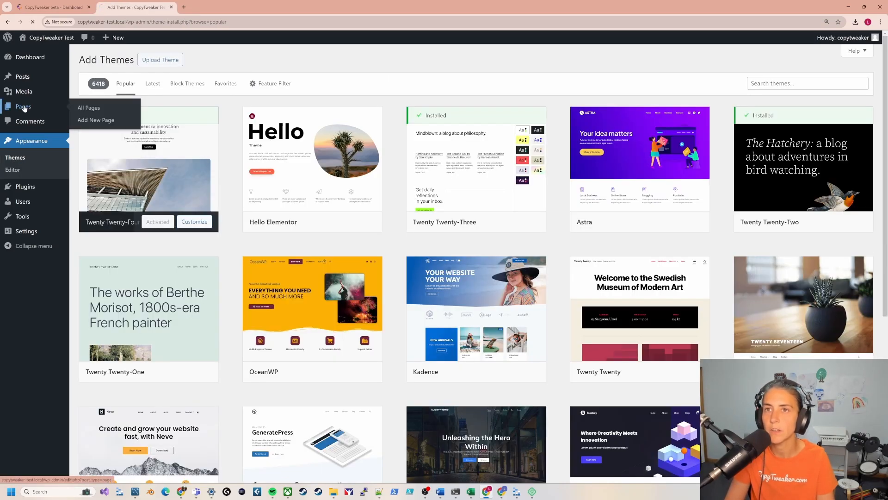
{"action": "left_click", "coordinate": [29, 107]}
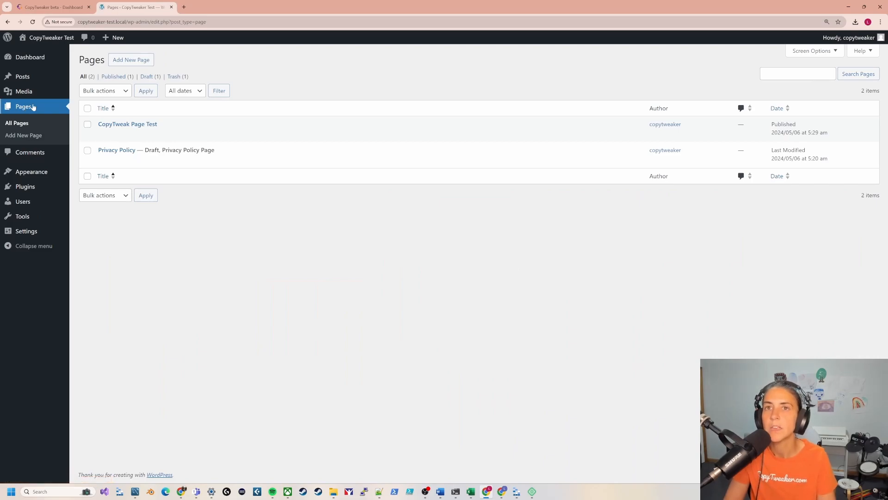
{"action": "left_click", "coordinate": [34, 176]}
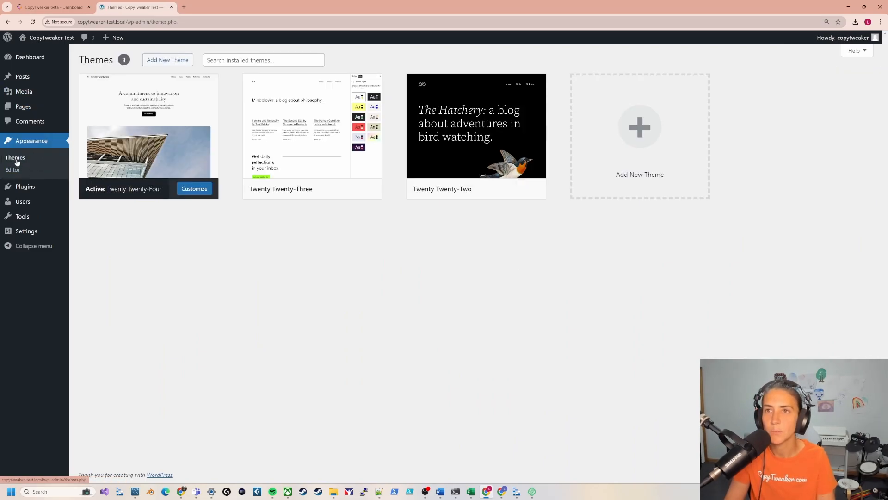
{"action": "left_click", "coordinate": [180, 63]}
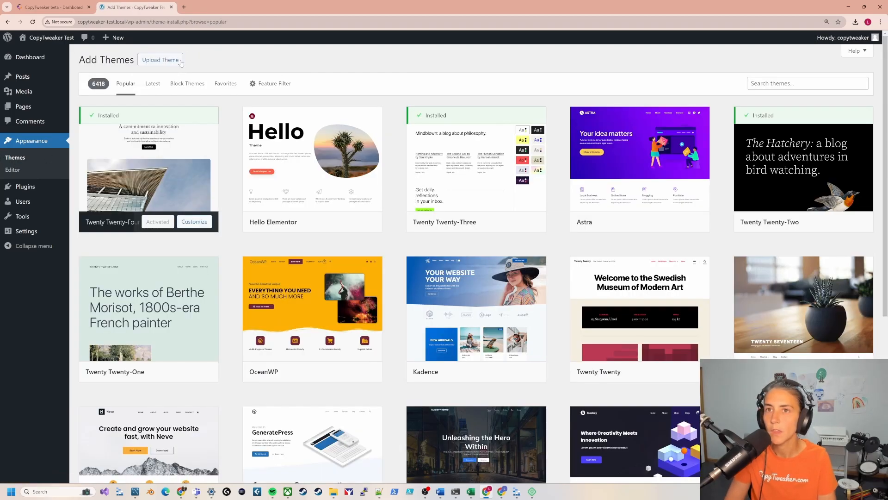
{"action": "left_click", "coordinate": [169, 61]}
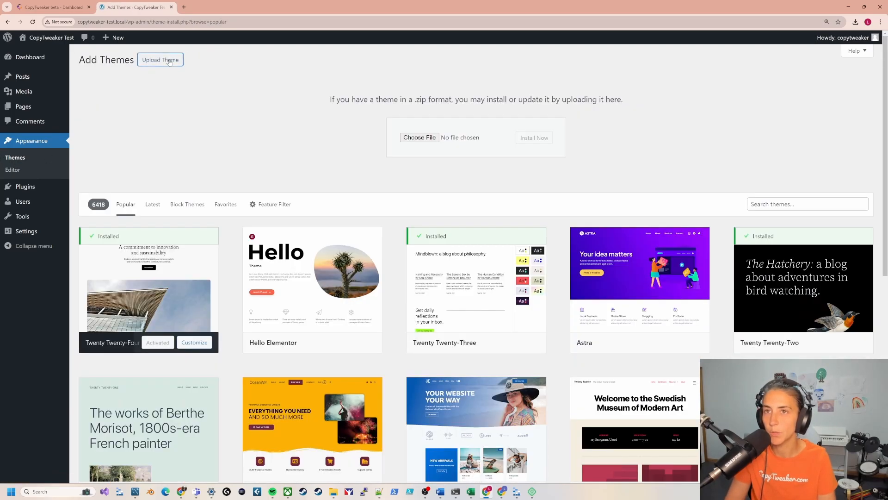
Step: Install the theme from the rezipped copytweaker.zip inside the Downloads copytweaker folder and activate it
{"action": "left_click", "coordinate": [419, 137]}
{"action": "left_click", "coordinate": [147, 65]}
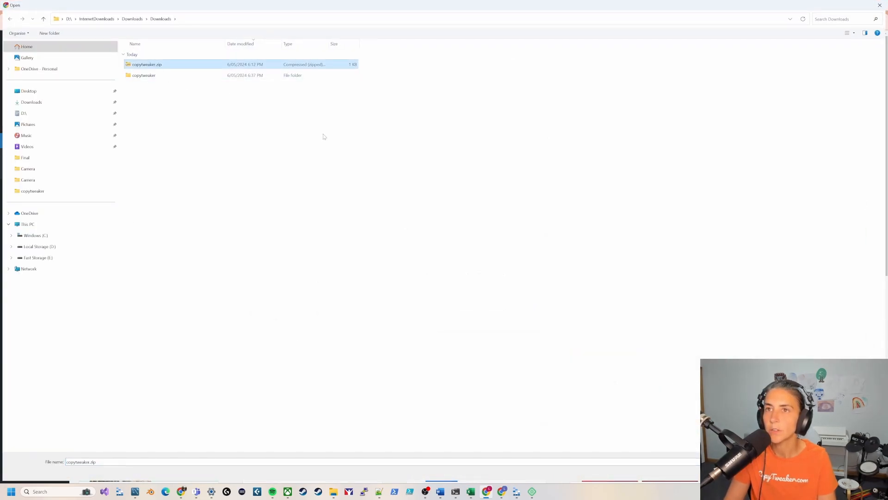
{"action": "double_click", "coordinate": [147, 77]}
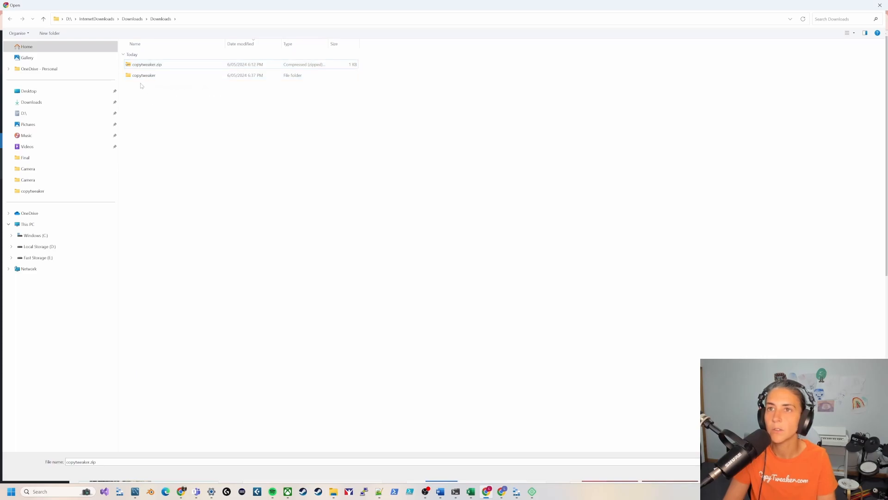
{"action": "left_click", "coordinate": [148, 66]}
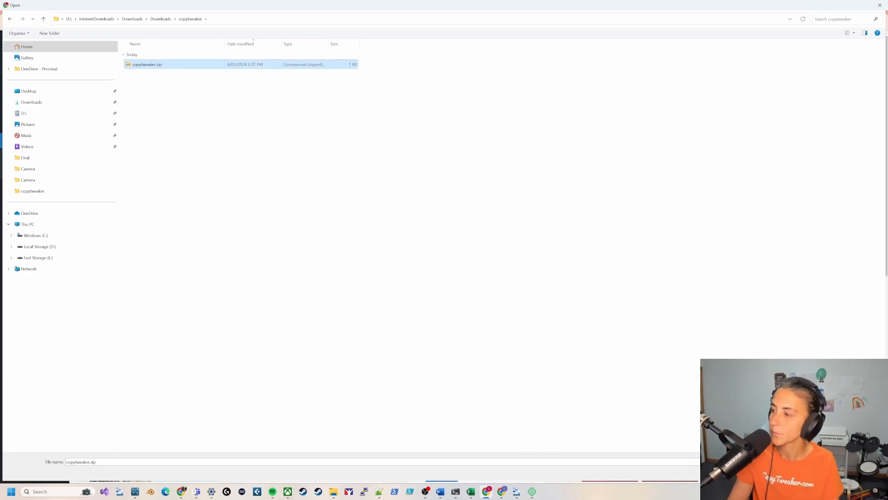
{"action": "double_click", "coordinate": [148, 66]}
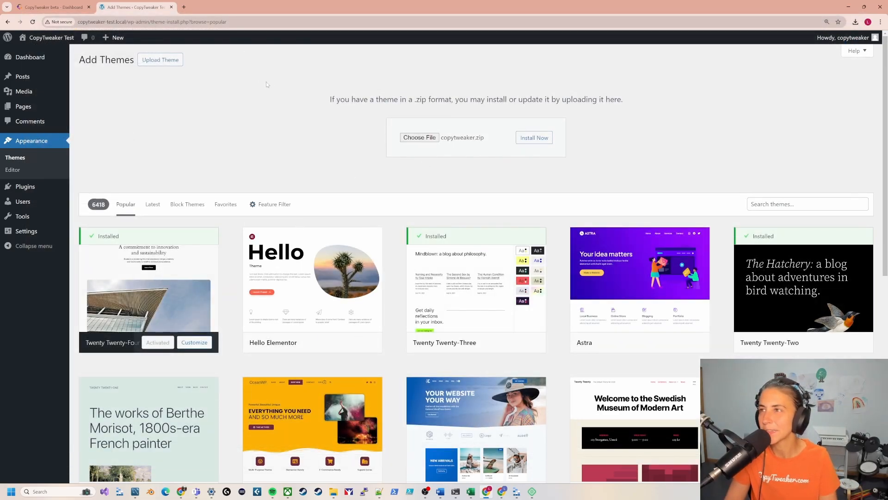
{"action": "left_click", "coordinate": [539, 142]}
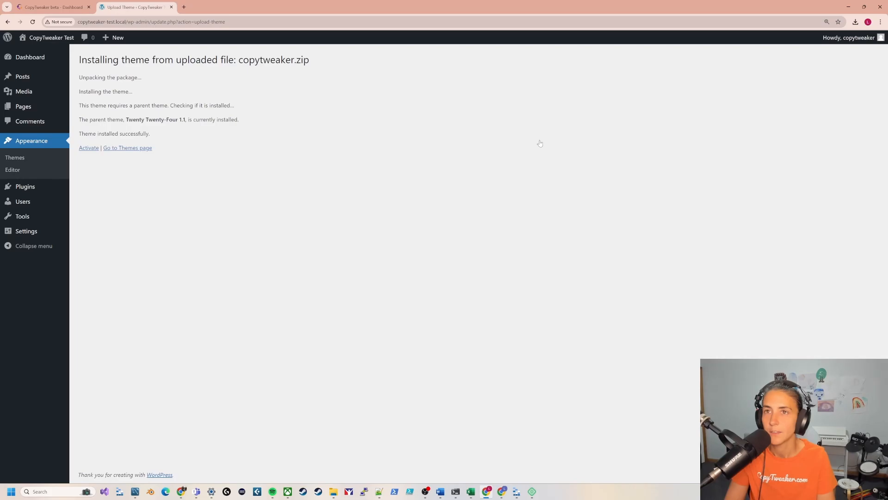
{"action": "left_click", "coordinate": [91, 150]}
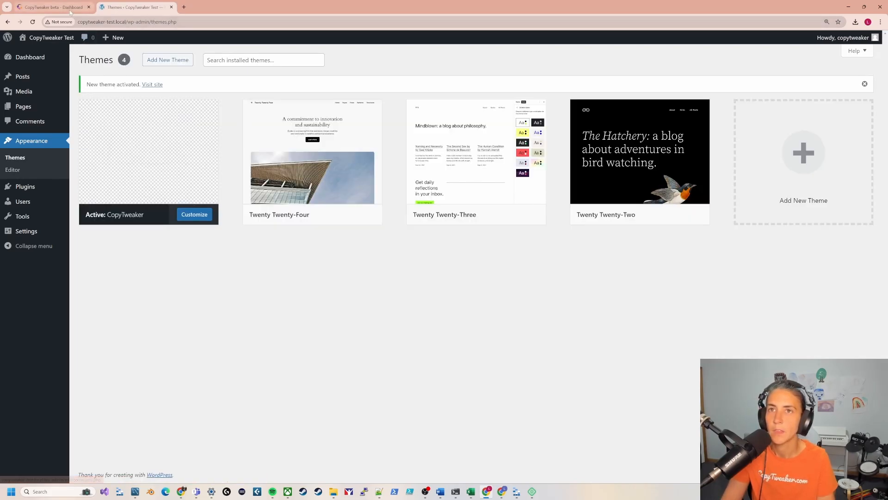
Step: Return to the CopyTweaker integration guide and copy the example-copytweak div code block from step 7
{"action": "left_click", "coordinate": [53, 7]}
{"action": "scroll", "coordinate": [443, 314], "scroll_direction": "down", "scroll_amount": 1}
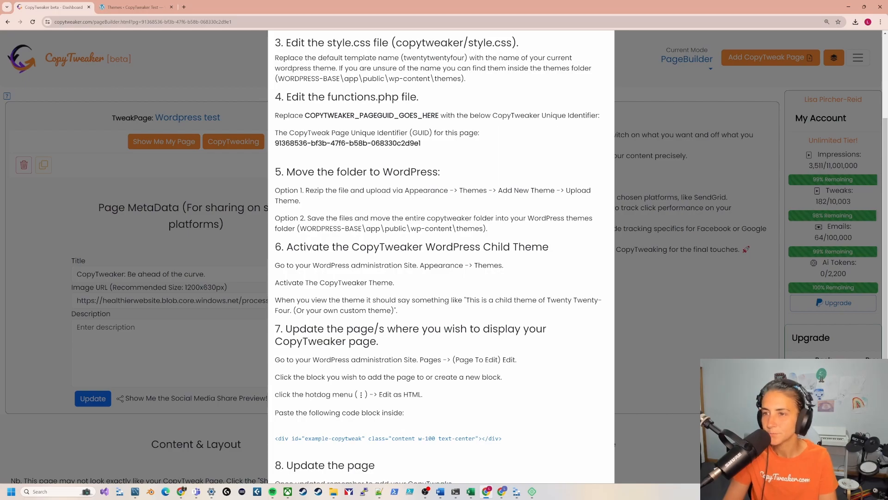
{"action": "scroll", "coordinate": [468, 241], "scroll_direction": "down", "scroll_amount": 2}
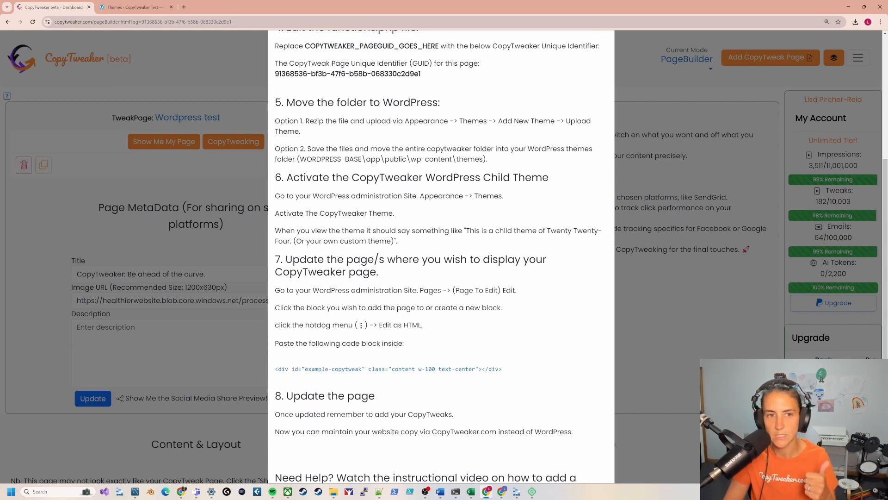
{"action": "scroll", "coordinate": [441, 255], "scroll_direction": "down", "scroll_amount": 1}
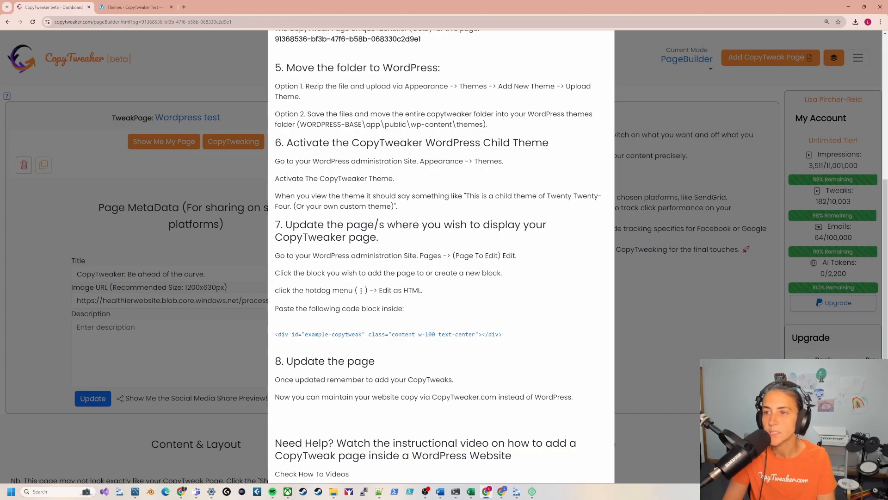
{"action": "left_click_drag", "start_coordinate": [504, 334], "coordinate": [273, 337]}
{"action": "key", "text": "ctrl+c"}
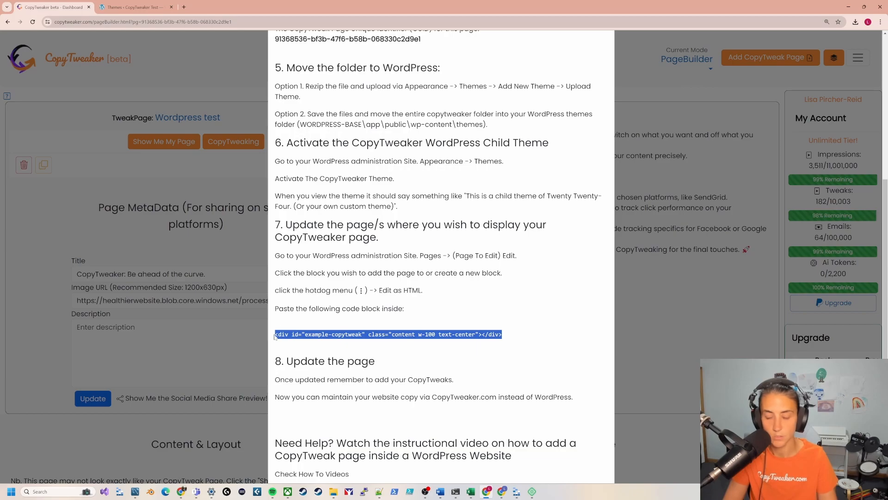
Step: Open the CopyTweak Page Test page for editing in WordPress and insert a Custom HTML block under the title
{"action": "left_click", "coordinate": [134, 6]}
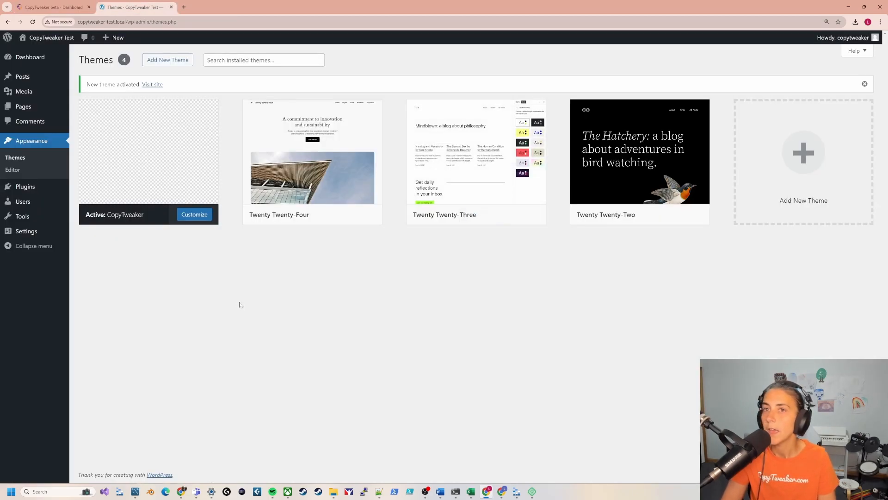
{"action": "left_click", "coordinate": [22, 107]}
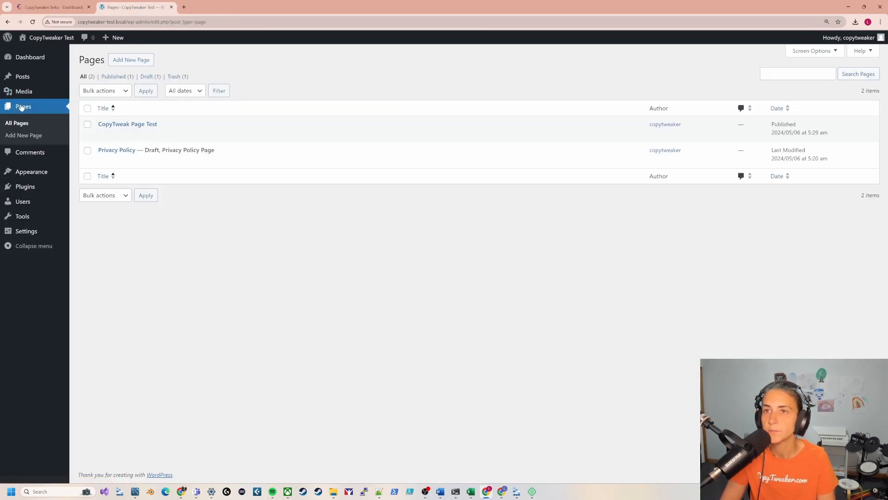
{"action": "left_click", "coordinate": [104, 135]}
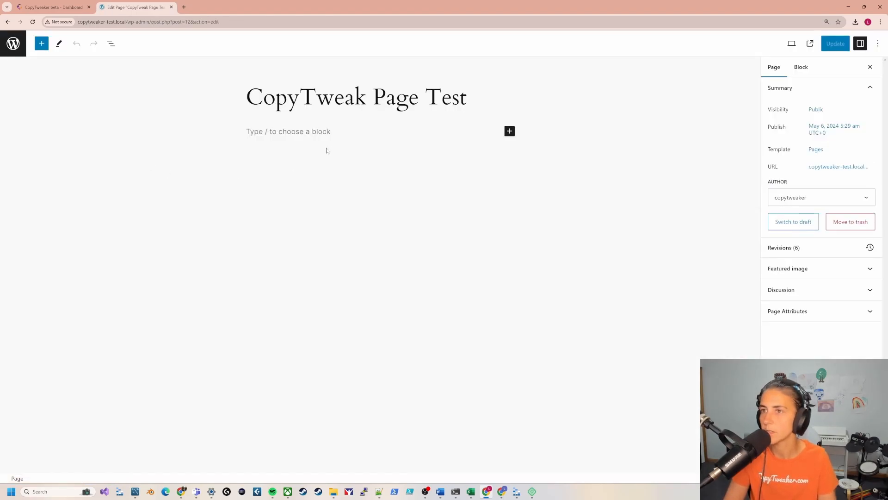
{"action": "left_click", "coordinate": [363, 135]}
{"action": "left_click", "coordinate": [507, 132]}
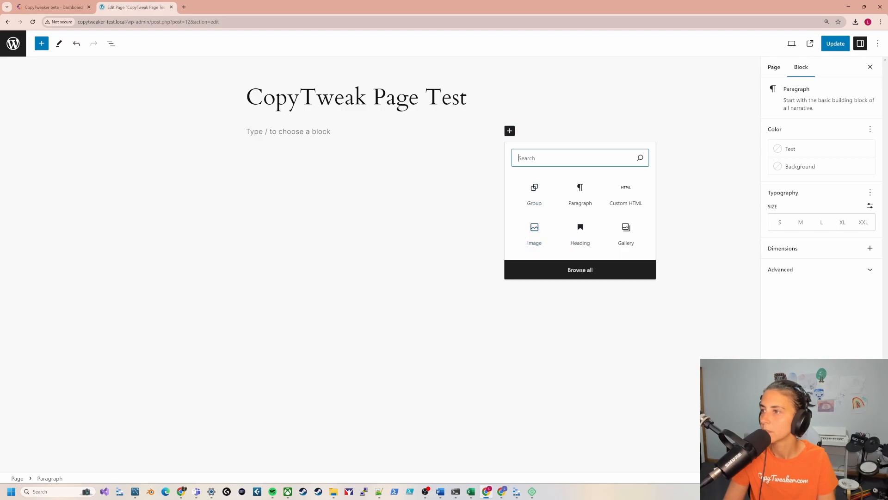
{"action": "left_click", "coordinate": [635, 198]}
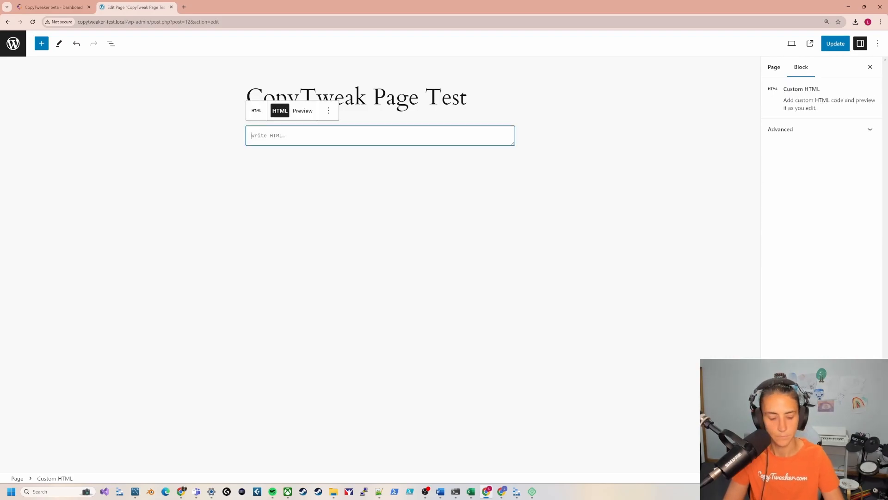
Step: Check the Custom HTML block's options against the block-editing instructions in step 7 of the integration guide
{"action": "left_click", "coordinate": [329, 111]}
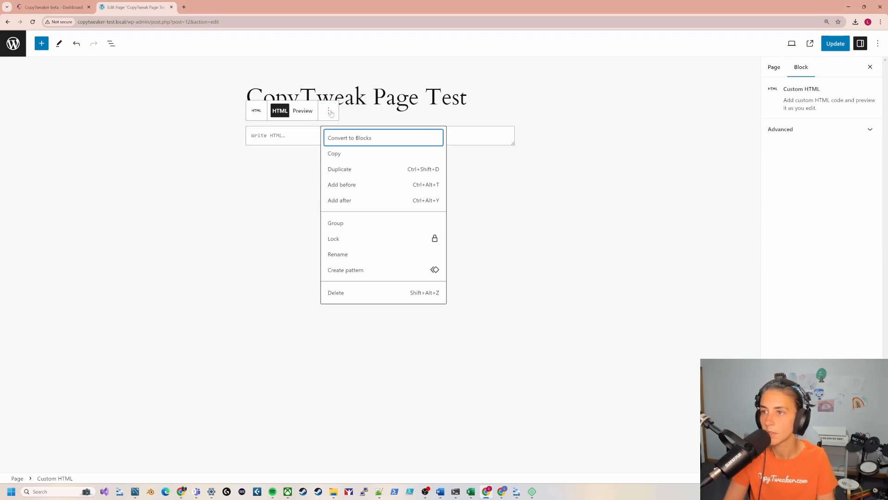
{"action": "left_click", "coordinate": [52, 7]}
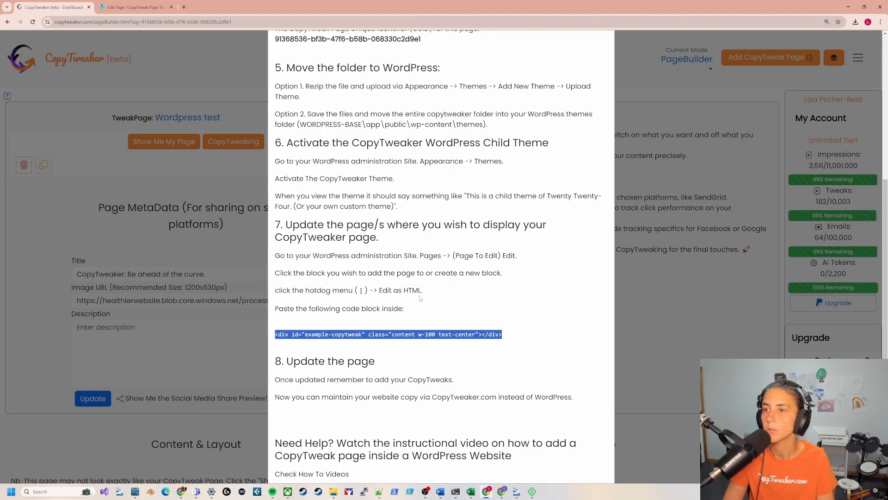
Step: Paste the copied example-copytweak div code into the Custom HTML block of the CopyTweak Page Test page
{"action": "left_click", "coordinate": [134, 7]}
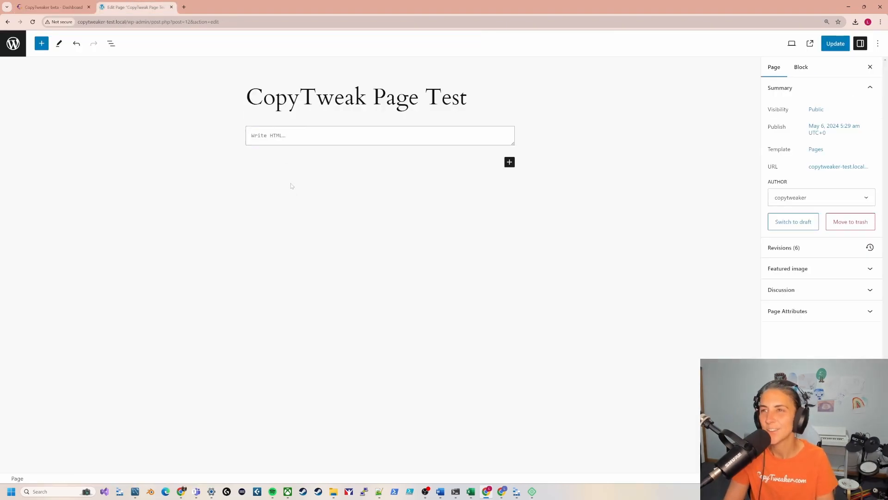
{"action": "left_click", "coordinate": [296, 135]}
{"action": "key", "text": "ctrl+v"}
{"action": "left_click", "coordinate": [397, 182]}
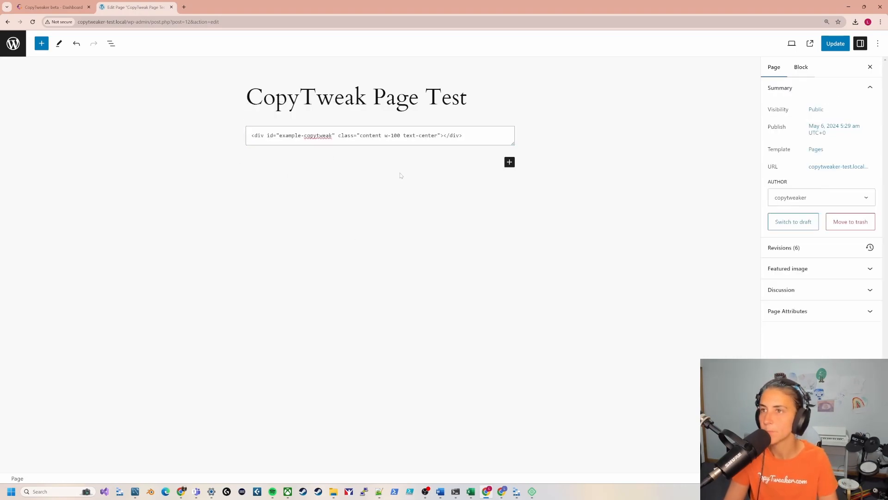
Step: Update the WordPress page as step 8 of the integration guide instructs and view the published page's copy text
{"action": "left_click", "coordinate": [53, 7]}
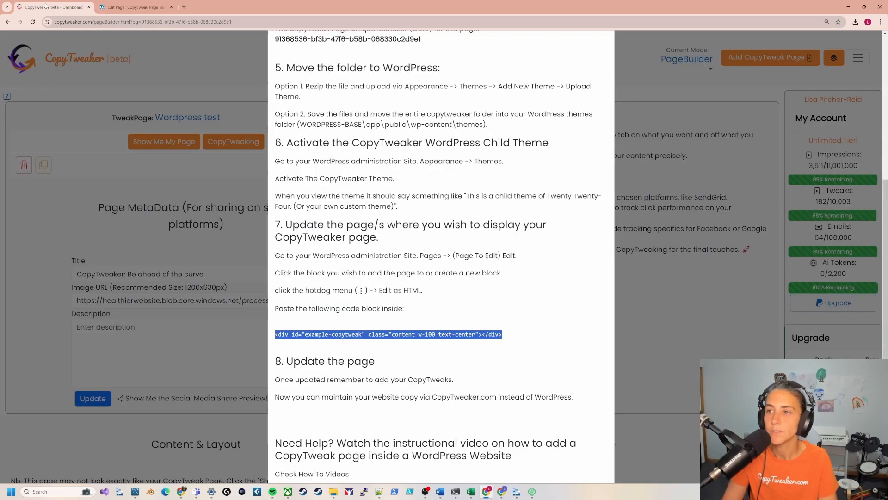
{"action": "scroll", "coordinate": [441, 259], "scroll_direction": "down", "scroll_amount": 2}
{"action": "key", "text": "ctrl+Tab"}
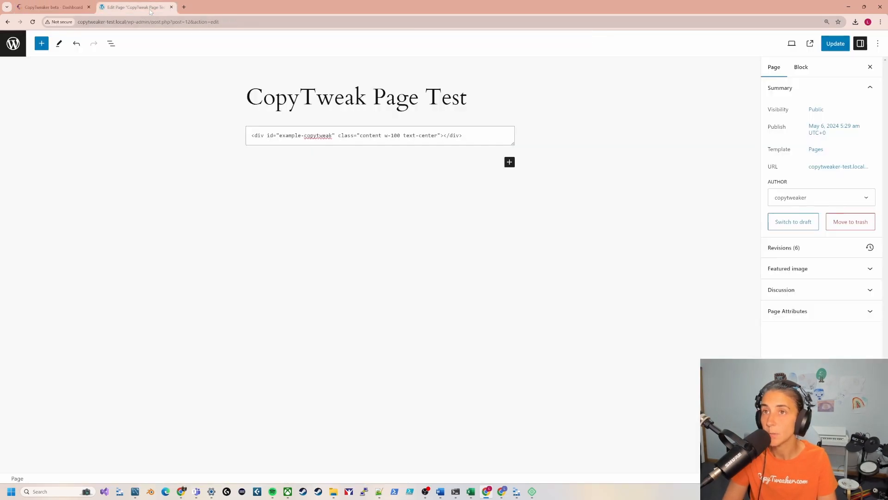
{"action": "left_click", "coordinate": [831, 44]}
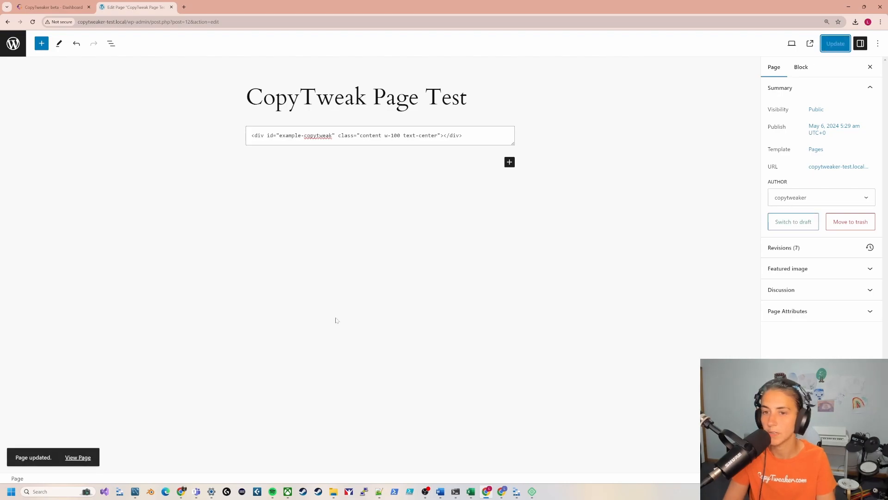
{"action": "left_click", "coordinate": [78, 457]}
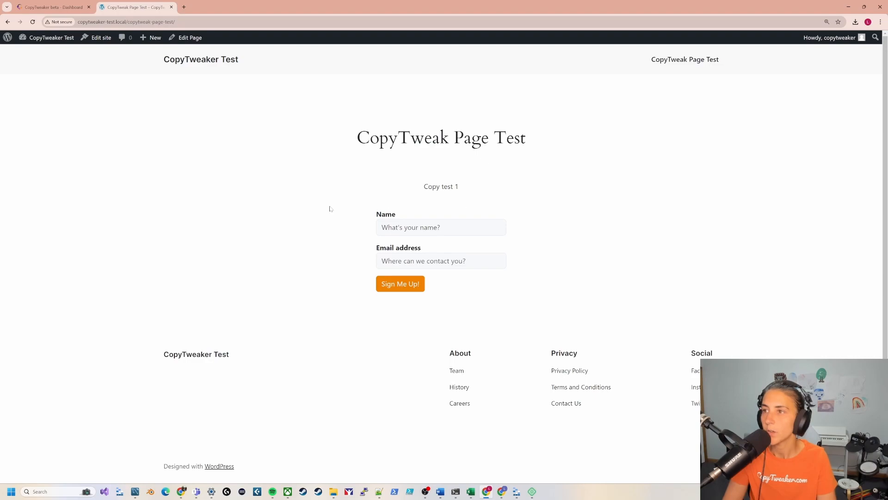
{"action": "left_click_drag", "start_coordinate": [428, 187], "coordinate": [465, 190]}
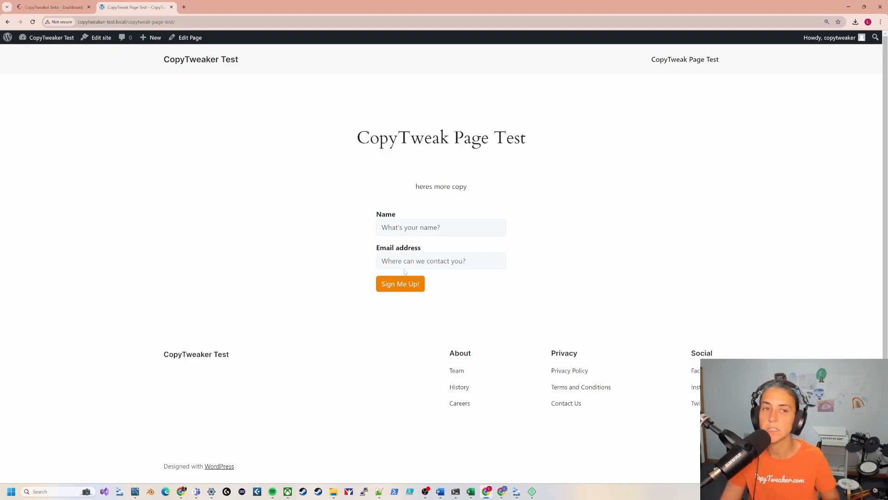
Step: Close the integration guide and open CopyTweaking mode for the Wordpress test page to review each CopyTweak's visit count
{"action": "left_click", "coordinate": [51, 7]}
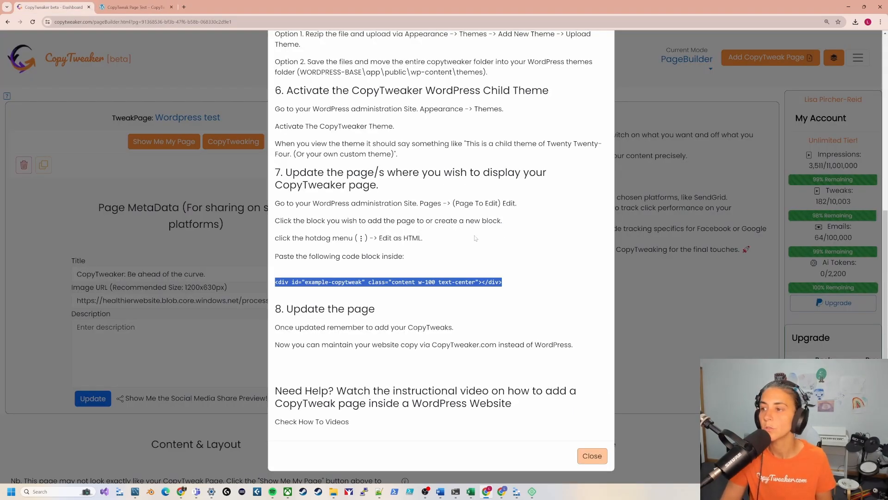
{"action": "left_click", "coordinate": [592, 456]}
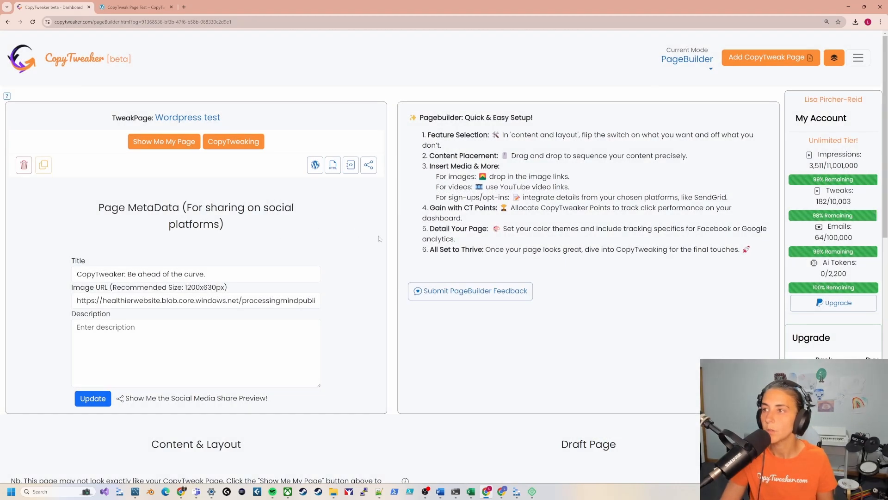
{"action": "left_click", "coordinate": [235, 146]}
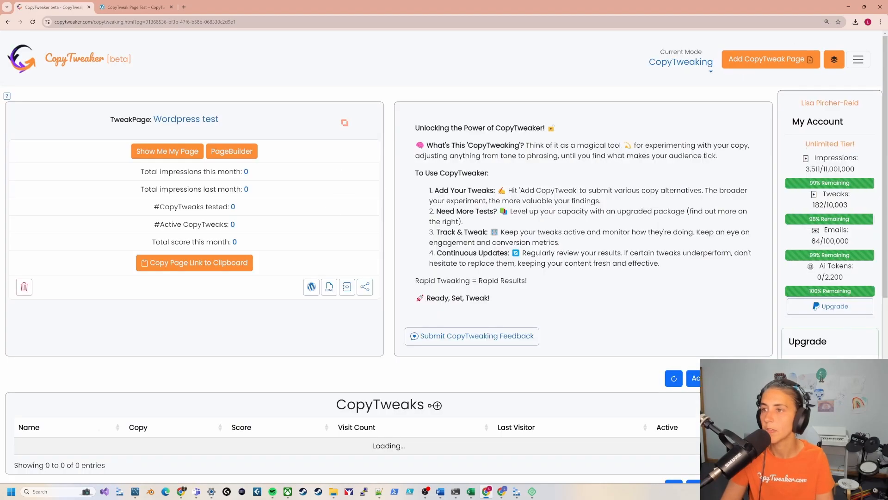
{"action": "scroll", "coordinate": [468, 268], "scroll_direction": "down", "scroll_amount": 4}
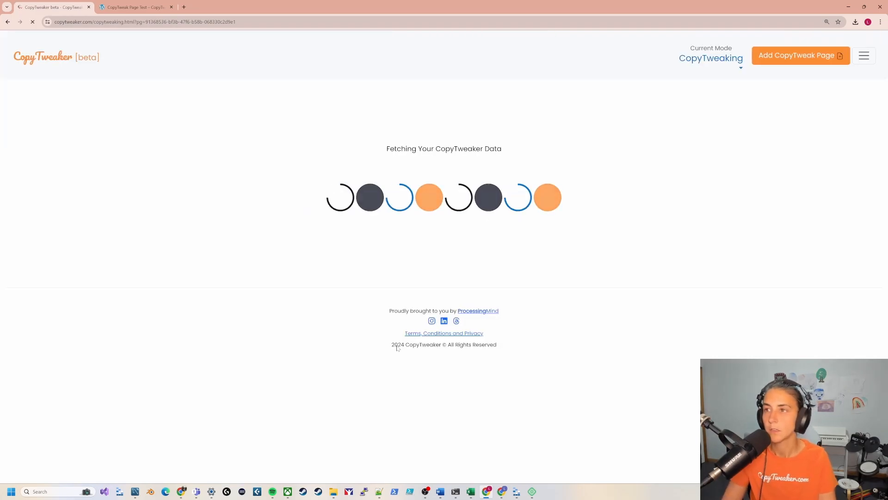
{"action": "scroll", "coordinate": [396, 348], "scroll_direction": "down", "scroll_amount": 3}
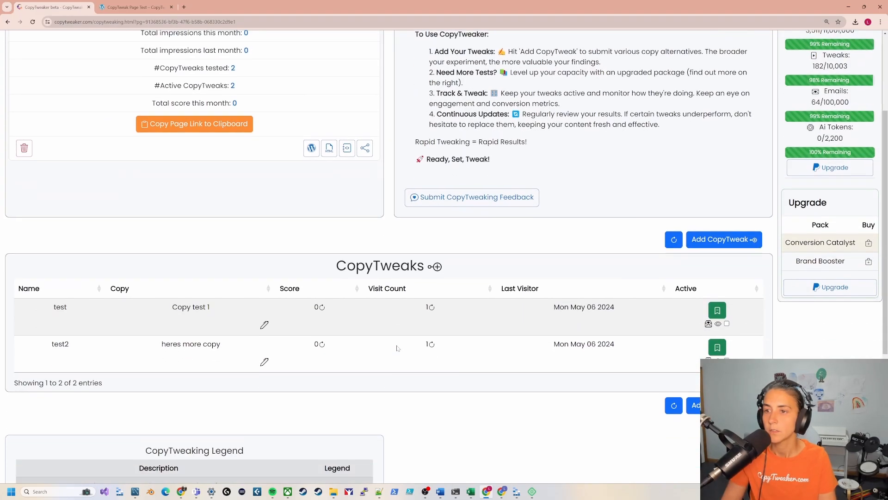
{"action": "scroll", "coordinate": [396, 348], "scroll_direction": "down", "scroll_amount": 1}
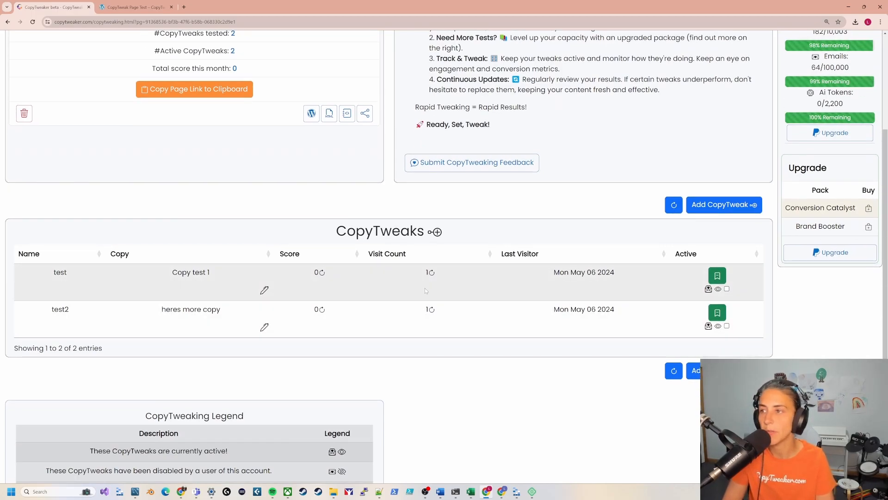
Step: Reload the published CopyTweak Page Test page twice to generate more visits to the copy variants
{"action": "left_click", "coordinate": [134, 7]}
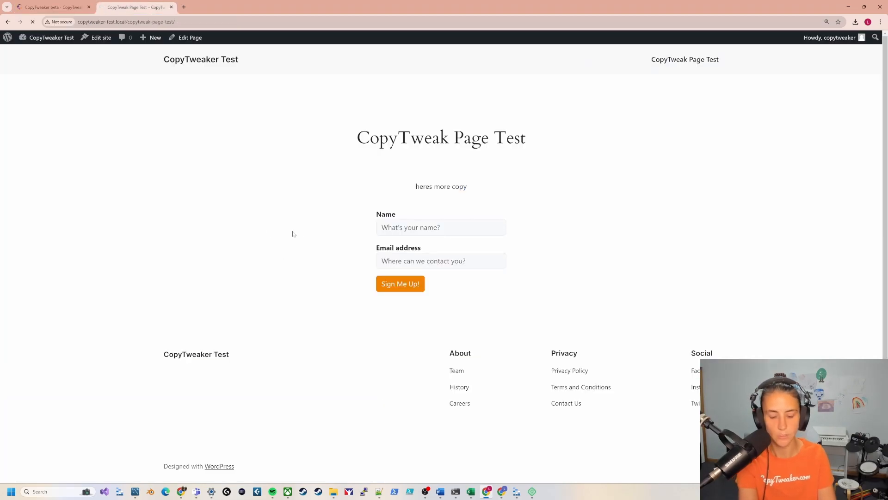
{"action": "key", "text": "F5"}
{"action": "key", "text": "F5"}
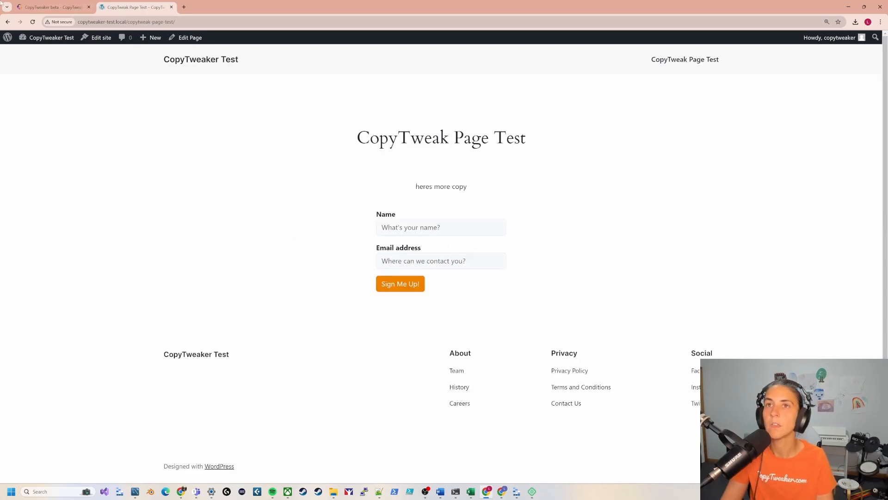
Step: Return to CopyTweaker and check the refreshed visit counts of the test and test2 CopyTweaks
{"action": "left_click", "coordinate": [47, 7]}
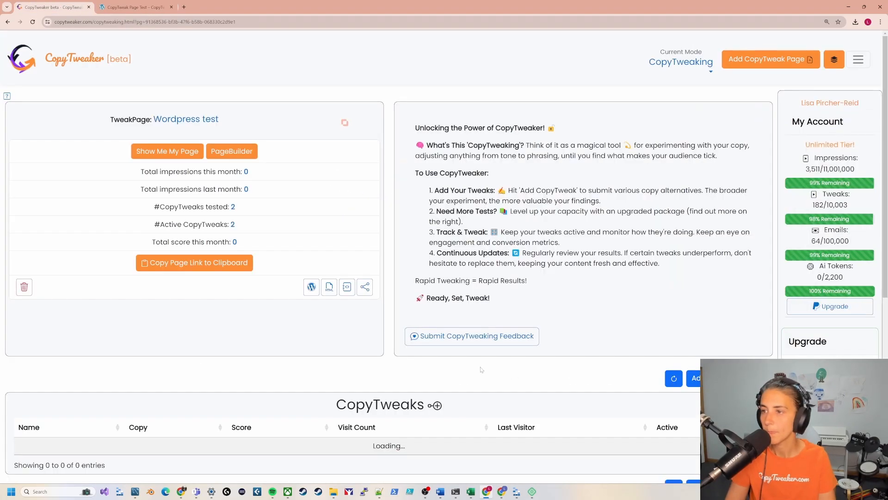
{"action": "scroll", "coordinate": [481, 369], "scroll_direction": "down", "scroll_amount": 3}
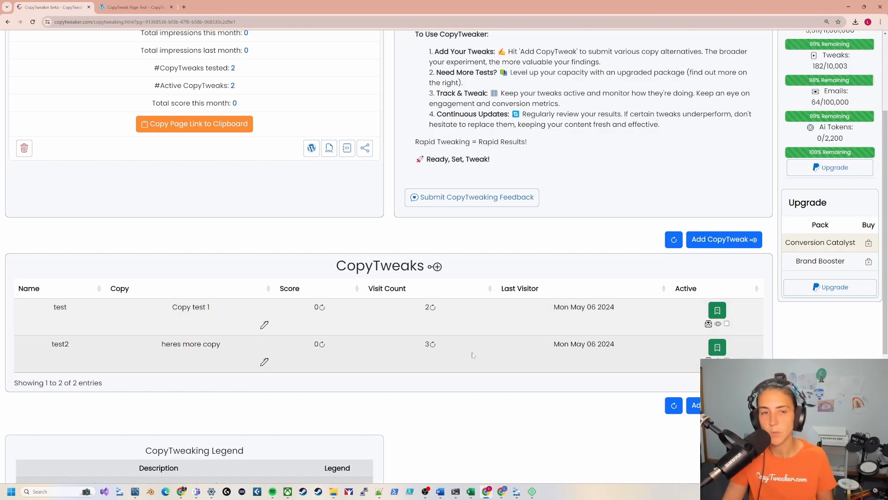
{"action": "scroll", "coordinate": [408, 393], "scroll_direction": "down", "scroll_amount": 1}
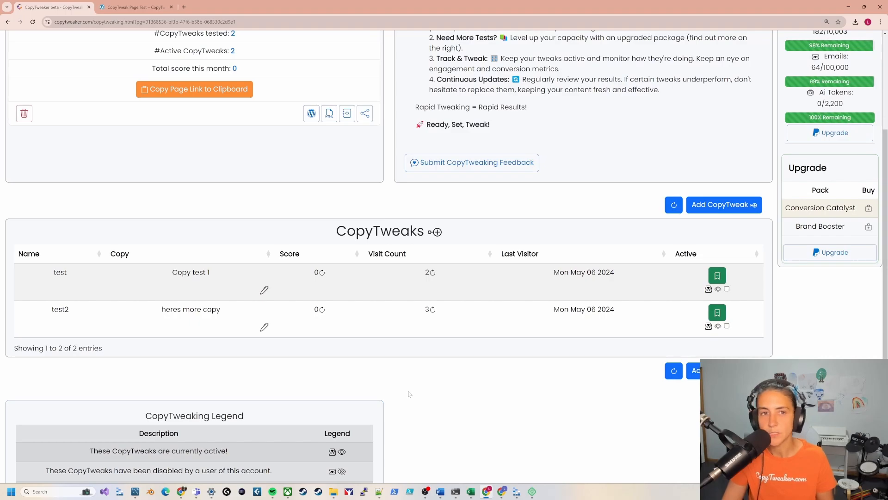
{"action": "scroll", "coordinate": [352, 281], "scroll_direction": "up", "scroll_amount": 1}
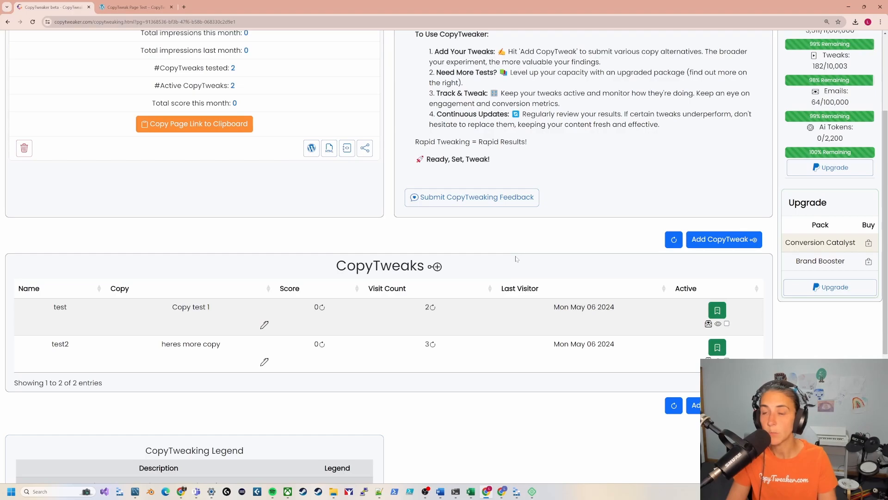
Step: Open the Wordpress test page in PageBuilder and turn on its YouTube content section
{"action": "scroll", "coordinate": [516, 258], "scroll_direction": "up", "scroll_amount": 3}
{"action": "left_click", "coordinate": [240, 151]}
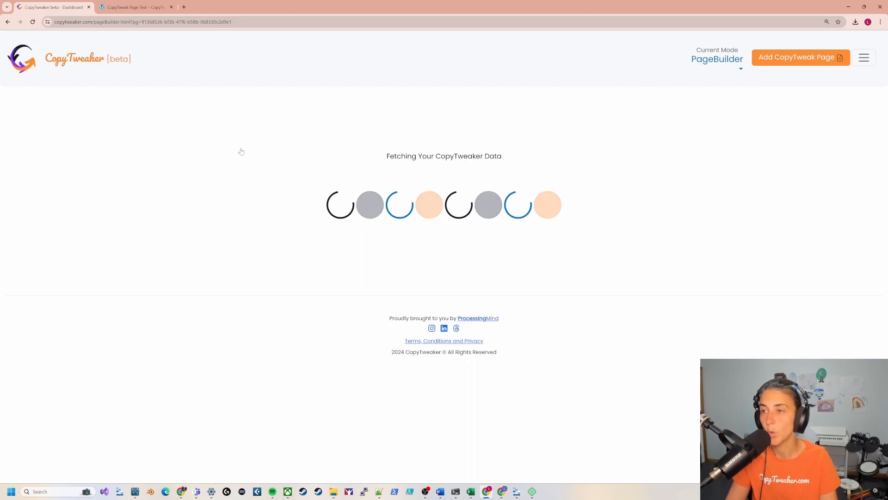
{"action": "scroll", "coordinate": [397, 225], "scroll_direction": "down", "scroll_amount": 3}
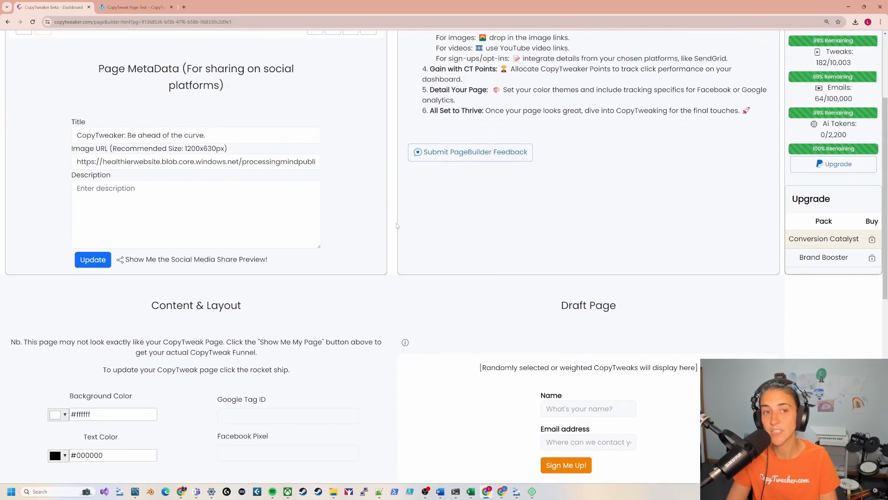
{"action": "scroll", "coordinate": [397, 225], "scroll_direction": "down", "scroll_amount": 8}
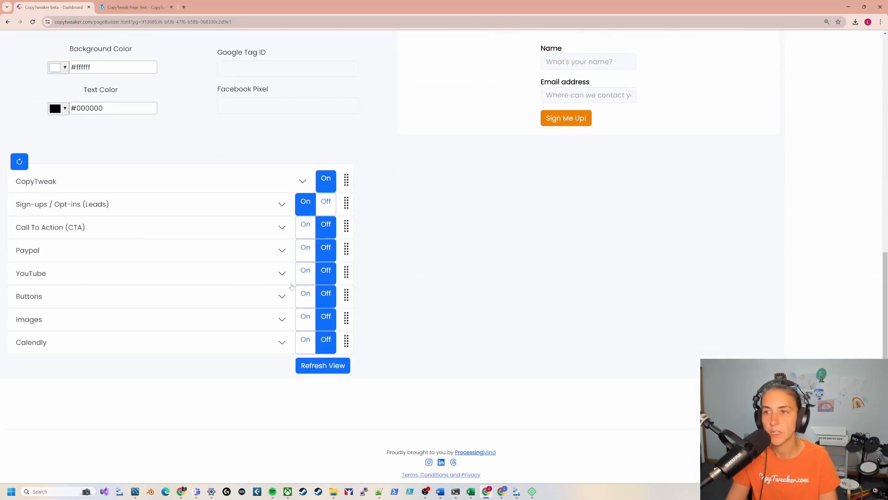
{"action": "left_click", "coordinate": [302, 276]}
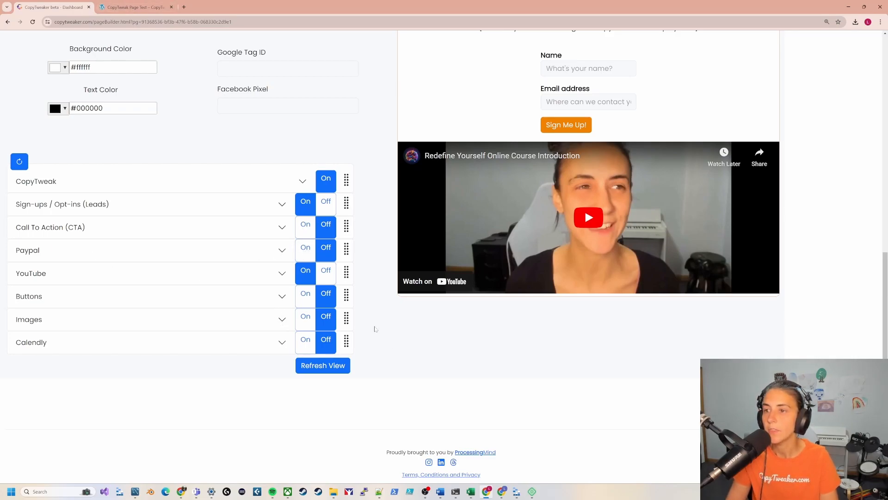
Step: Build and launch the updated CopyTweak page, and dismiss the resulting message
{"action": "scroll", "coordinate": [378, 333], "scroll_direction": "up", "scroll_amount": 3}
{"action": "left_click", "coordinate": [573, 156]}
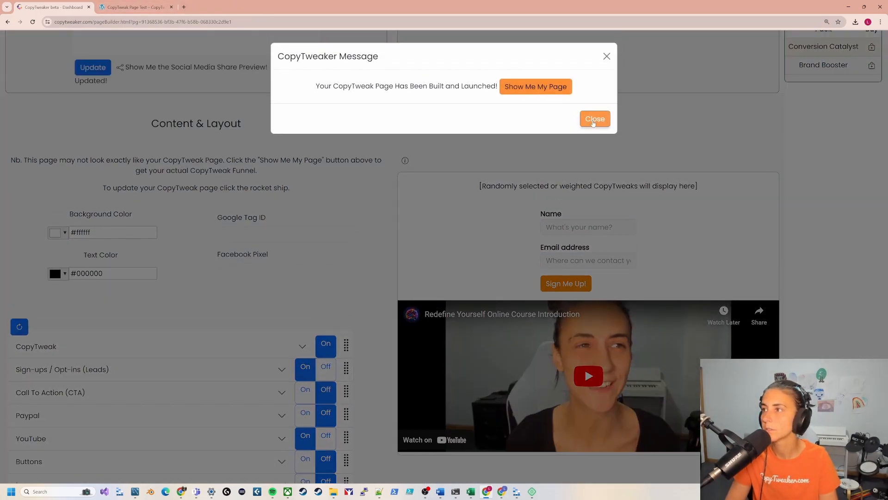
{"action": "left_click", "coordinate": [594, 121]}
Step: Go back to the published CopyTweak Page Test page in WordPress to check the launched changes
{"action": "left_click", "coordinate": [134, 7]}
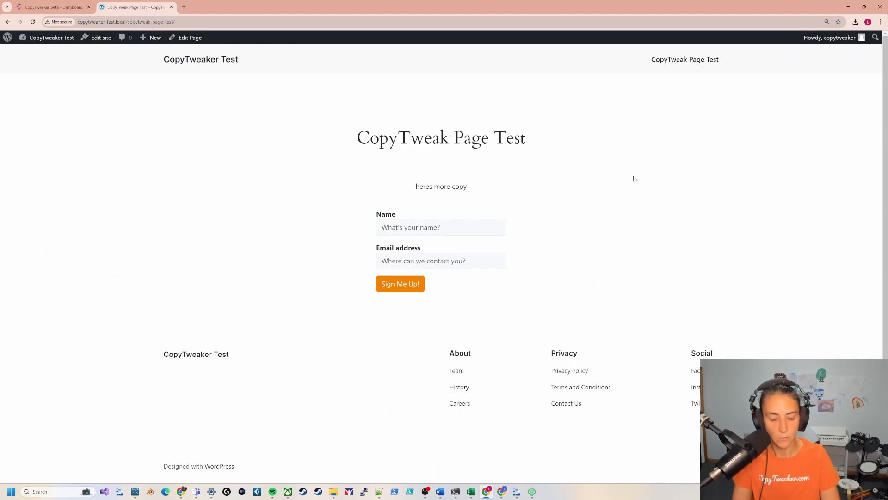